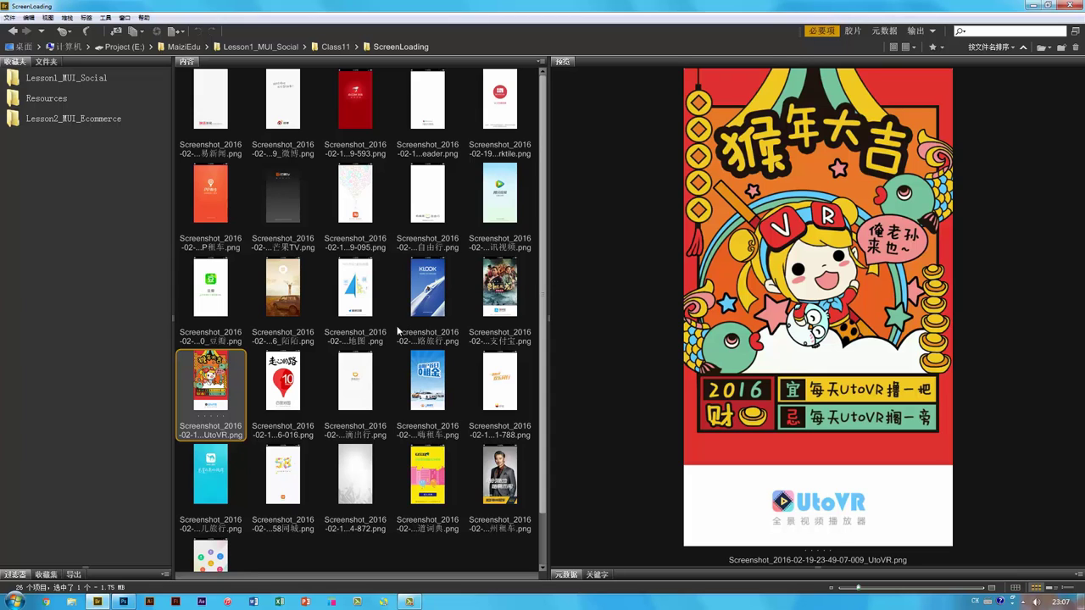
Step: Preview several app loading-screen screenshots in the ScreenLoading folder, including 陌陌, PP租车, 芒果TV and 滴滴出行, to compare their layouts
click(294, 303)
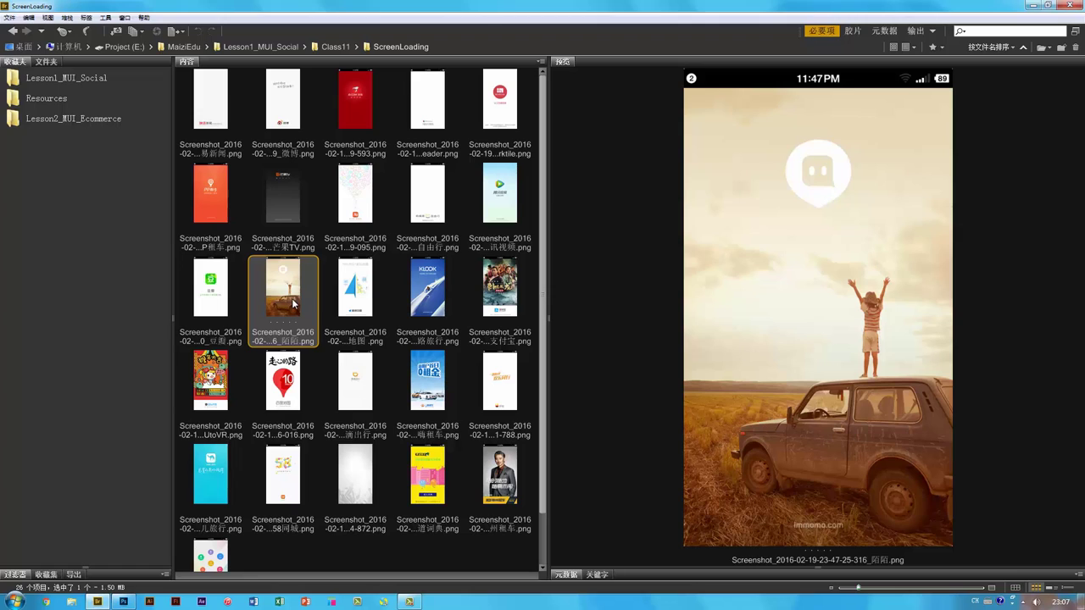
click(224, 216)
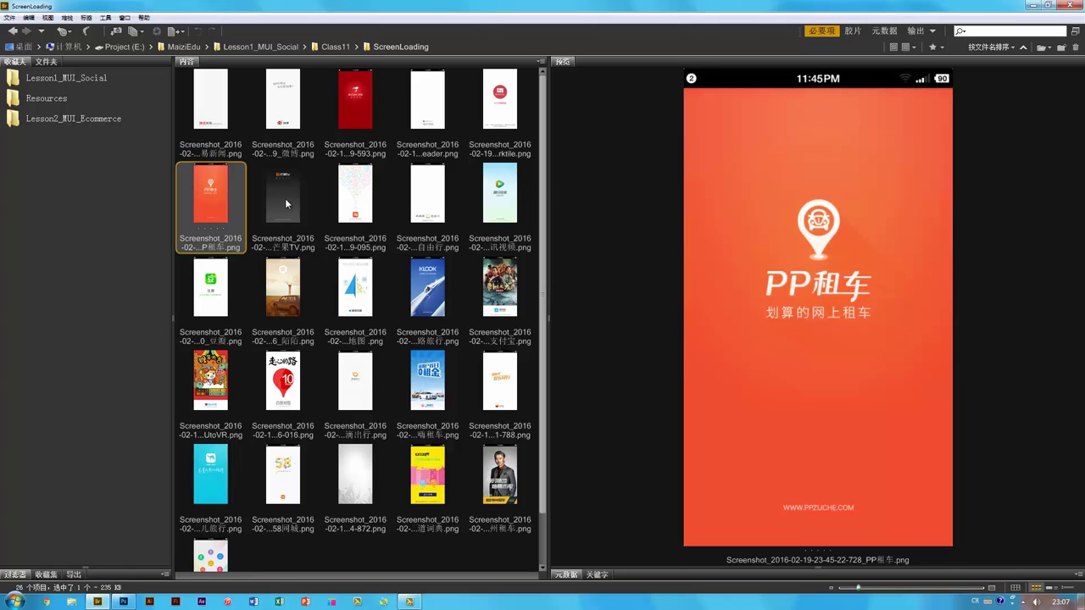
click(285, 199)
click(288, 285)
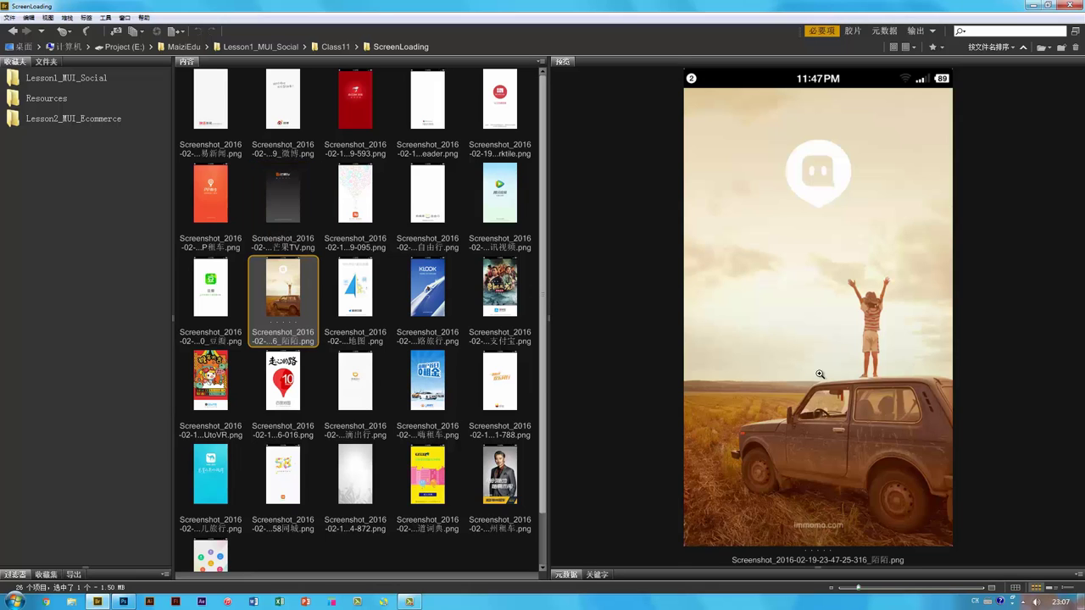
click(359, 488)
click(293, 293)
click(439, 305)
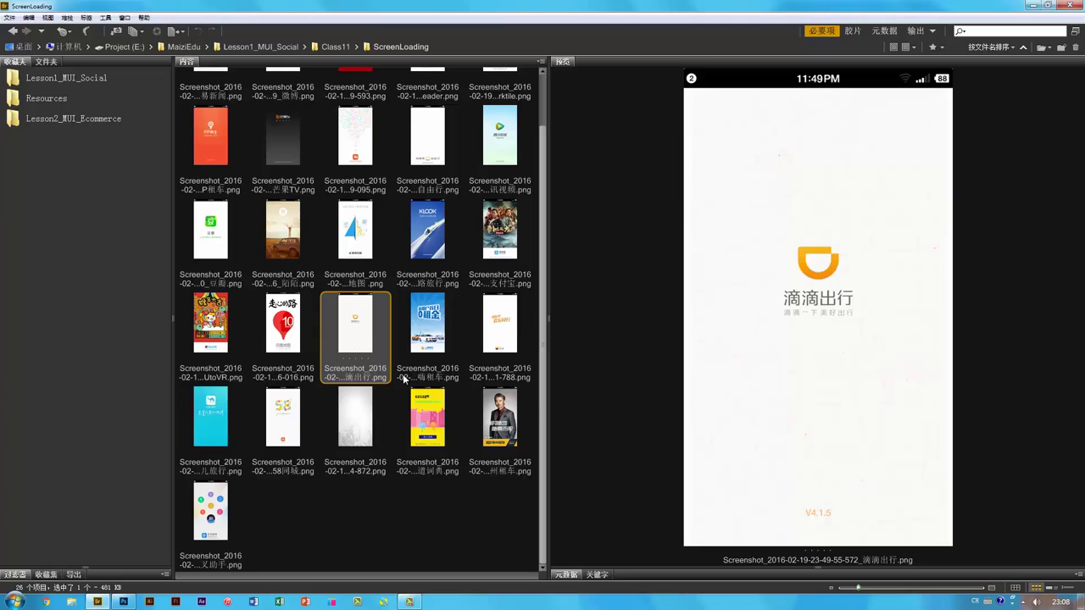
scroll(403, 374, up, 1)
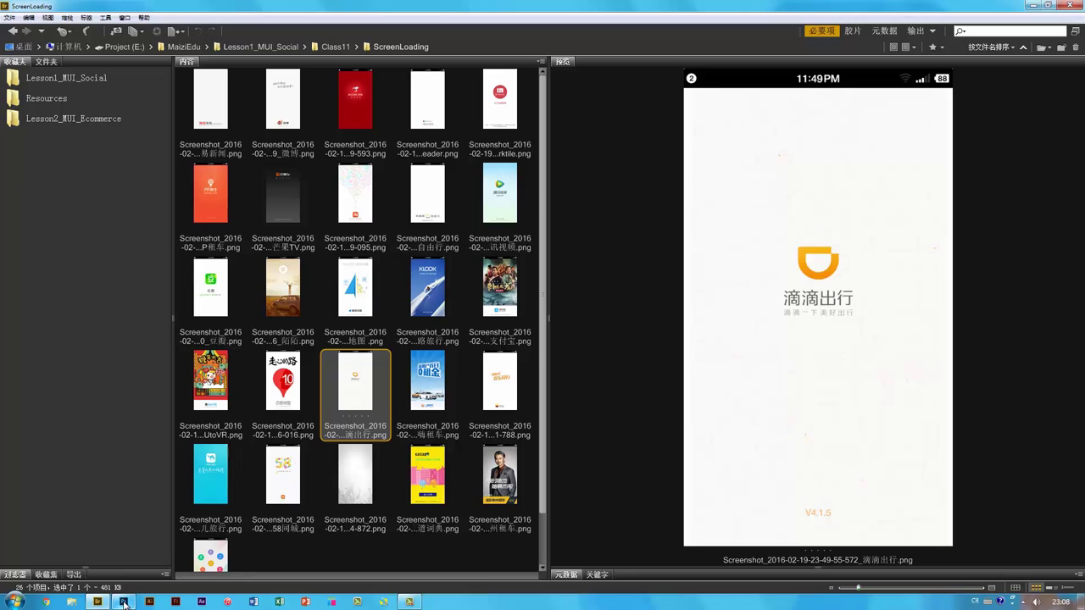
Step: Open HichatHome.psd from the Class11 folder in Photoshop and activate the Move tool
click(338, 47)
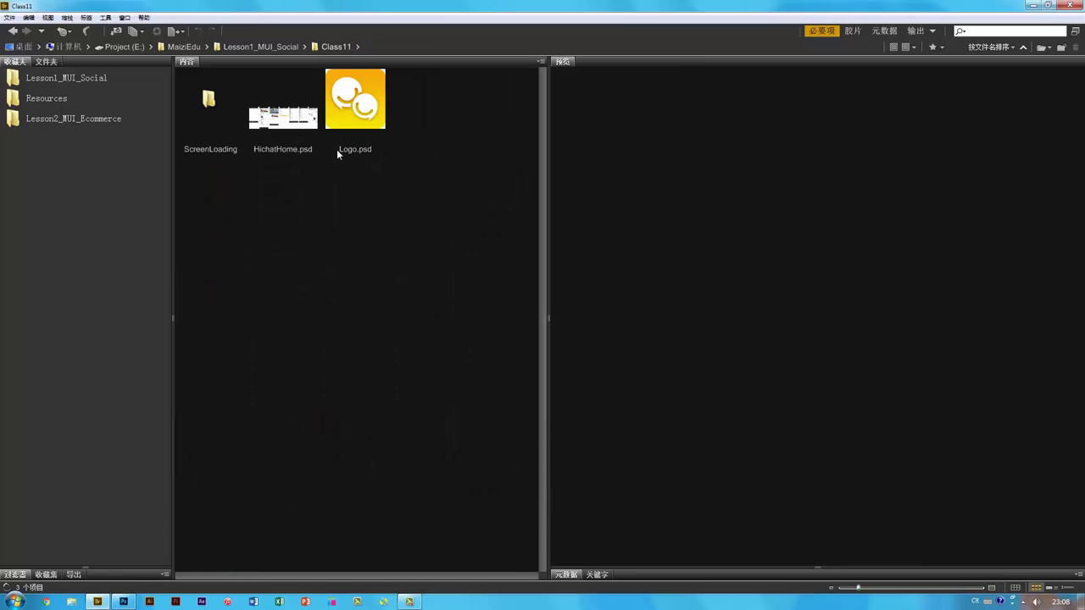
click(290, 122)
double_click(290, 121)
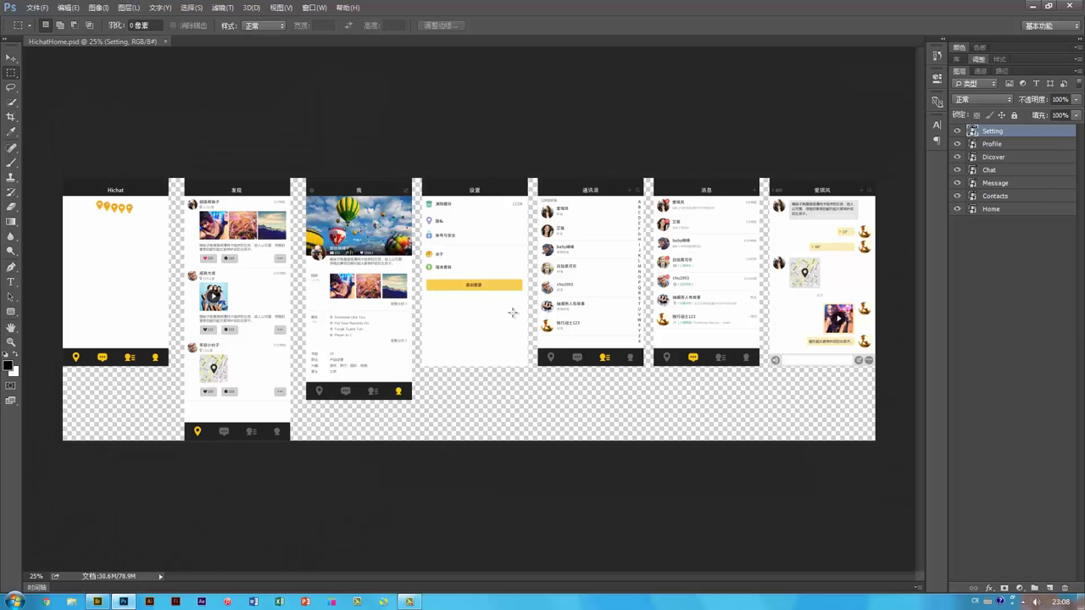
key(v)
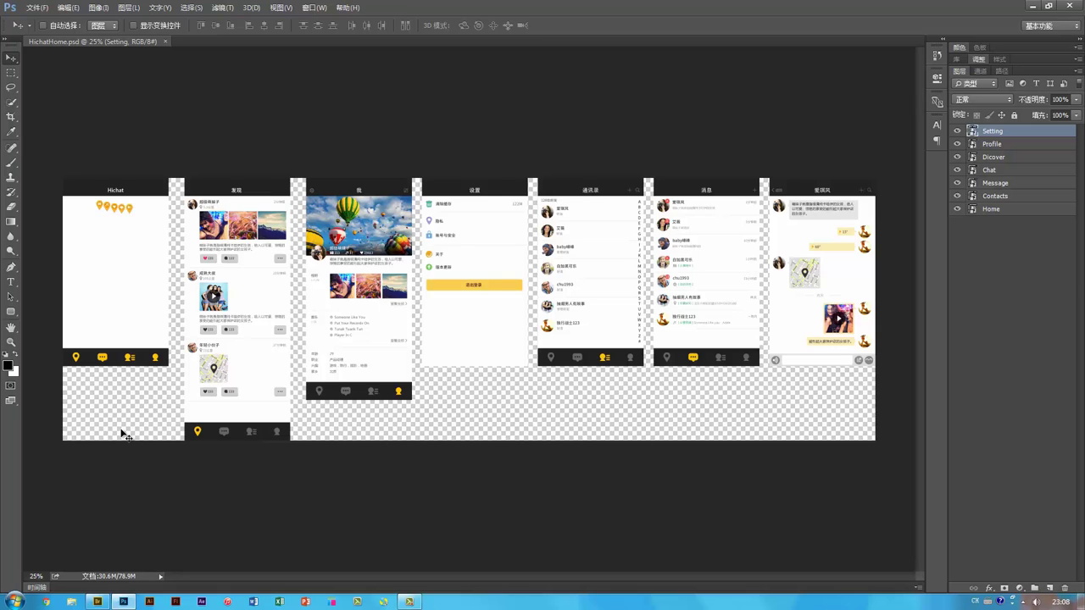
Step: Switch to Bridge and preview the 陌陌 loading screenshot in the ScreenLoading folder again
click(98, 601)
double_click(205, 128)
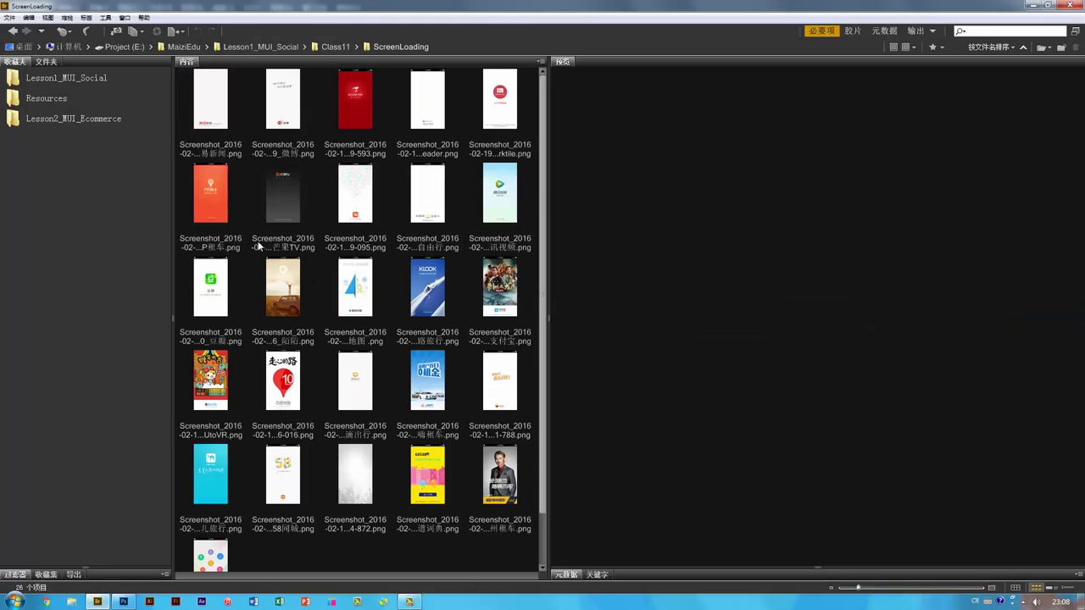
click(295, 301)
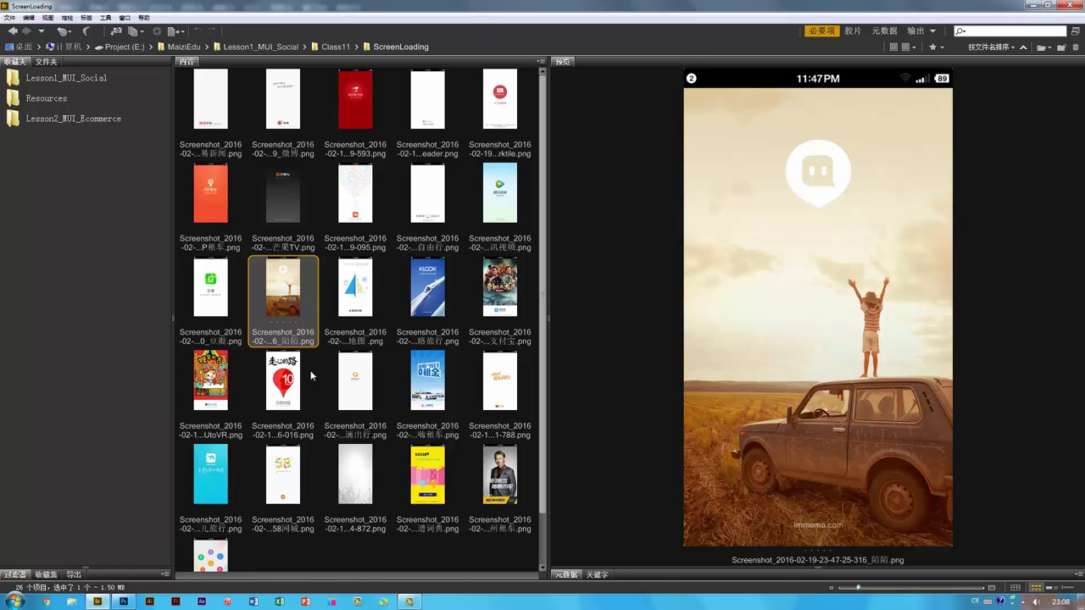
Step: Browse the Images folder under Lesson1_MUI_Social's Resources and compare Concert3.jpg, special-guest-2_XL.jpg and image05.png as candidate pictures
click(294, 48)
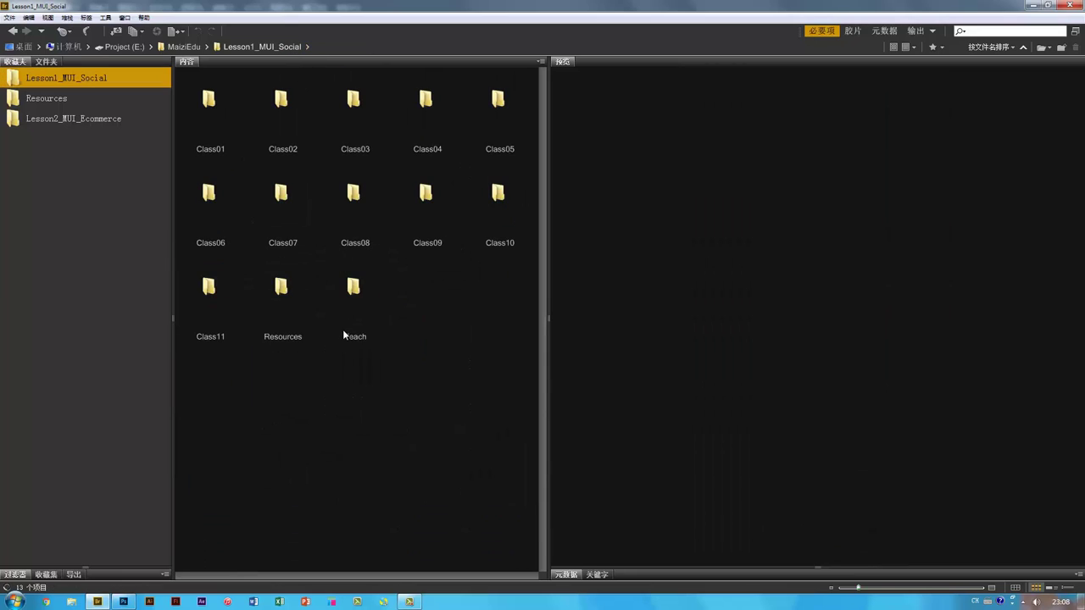
double_click(274, 299)
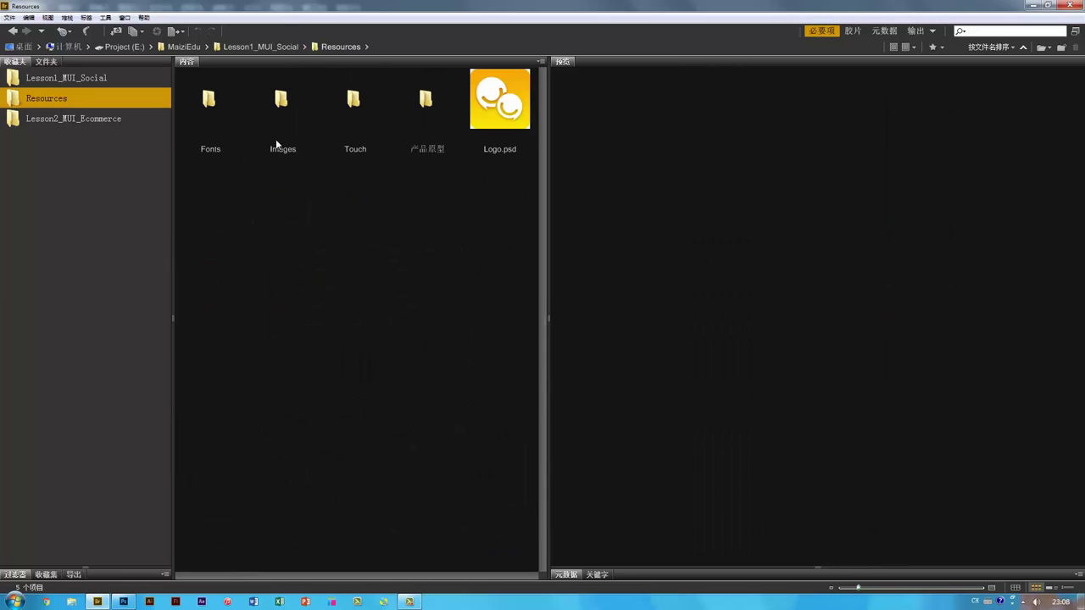
double_click(281, 114)
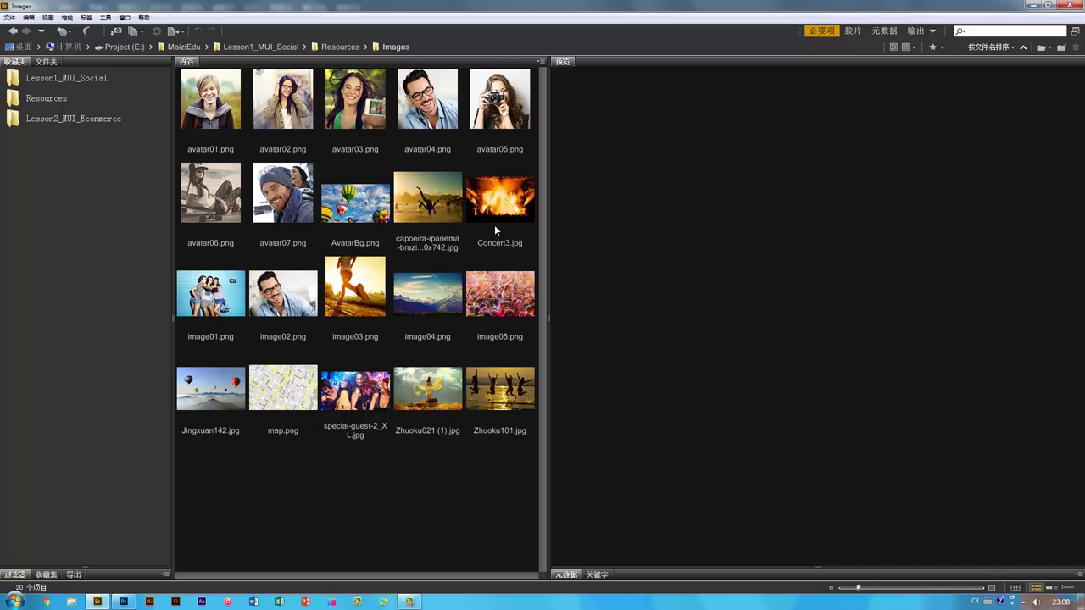
click(497, 207)
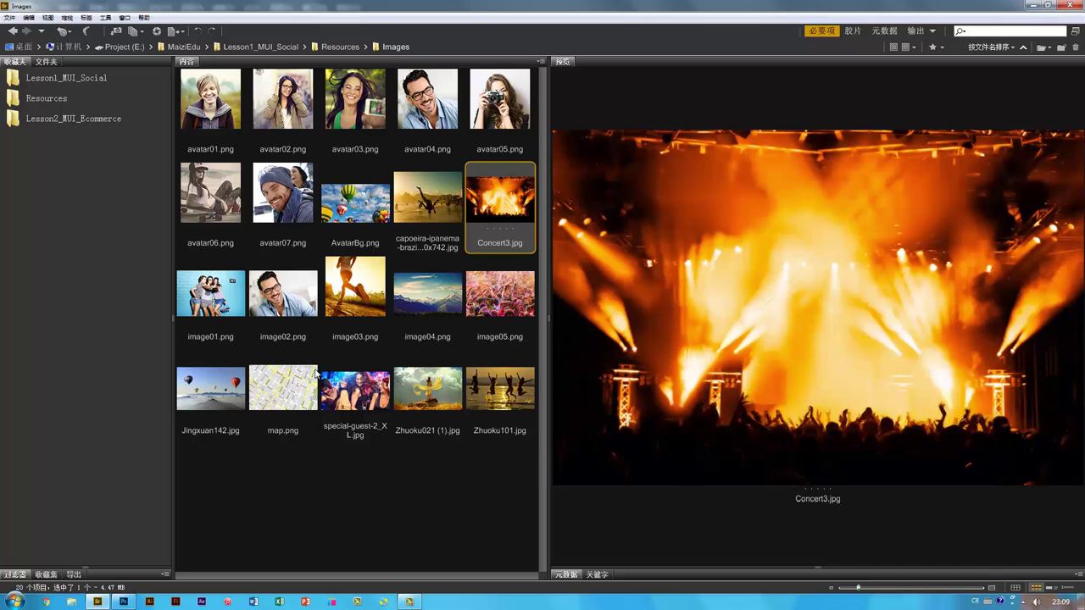
click(361, 403)
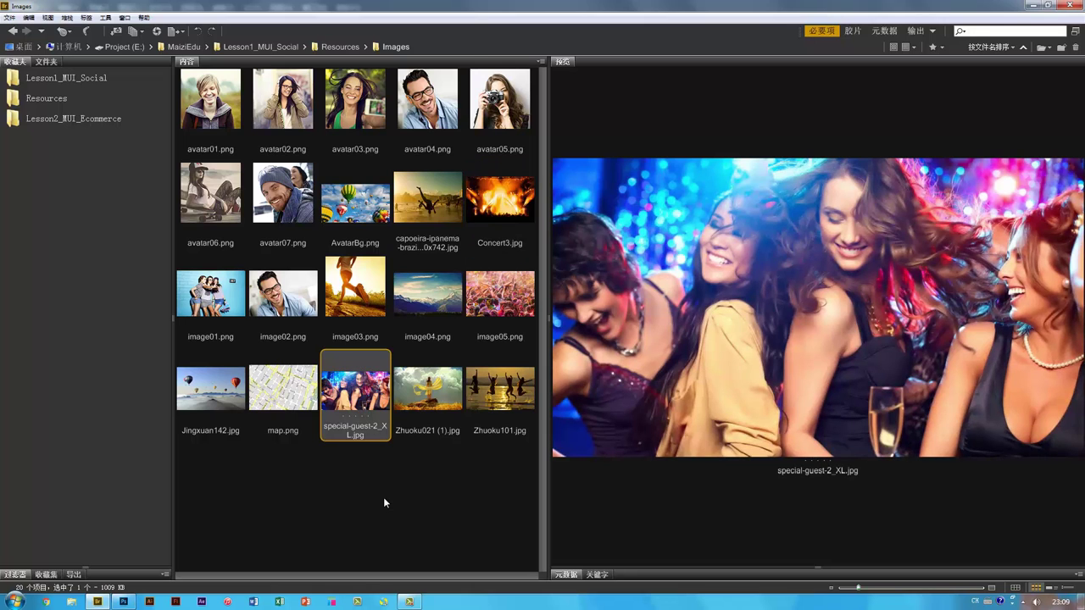
click(489, 287)
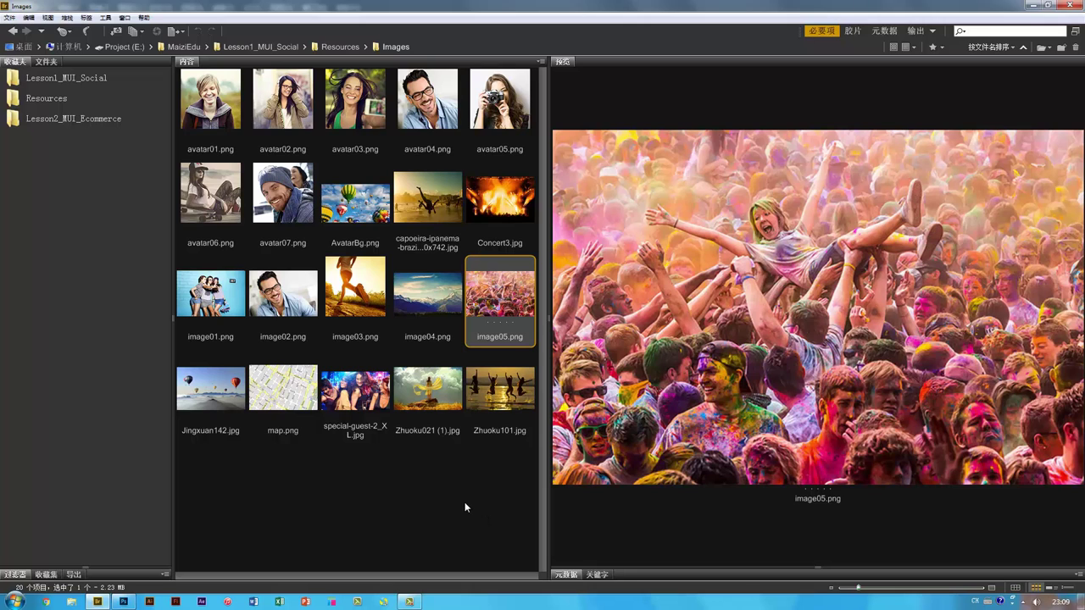
click(444, 487)
click(380, 398)
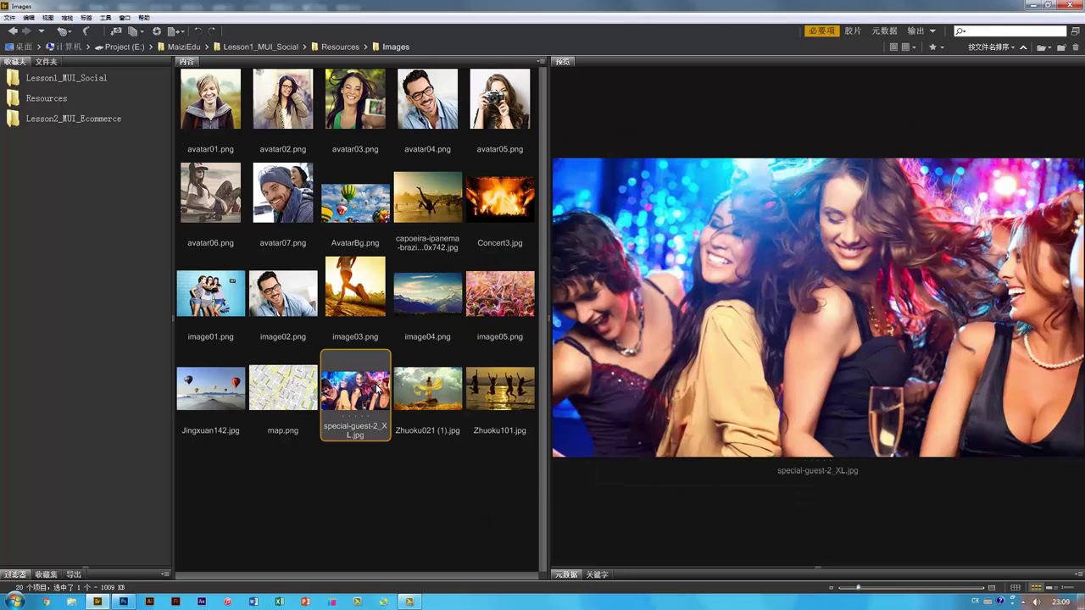
click(499, 288)
click(511, 204)
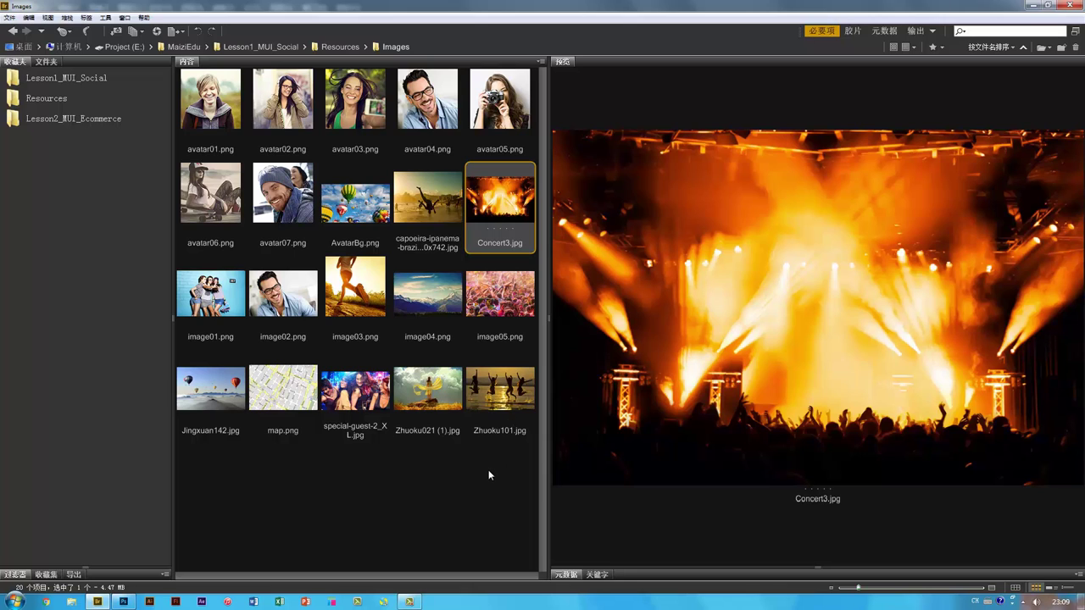
Step: Switch to Photoshop and duplicate the Home layer of HichatHome.psd as an independent new smart object via copy
click(125, 602)
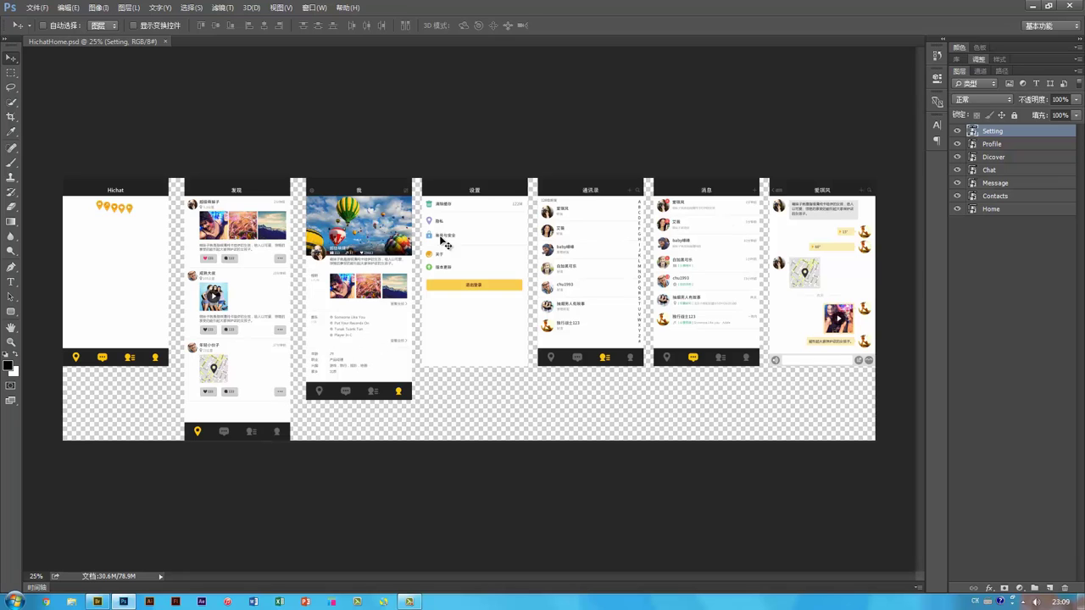
ctrl+click(115, 260)
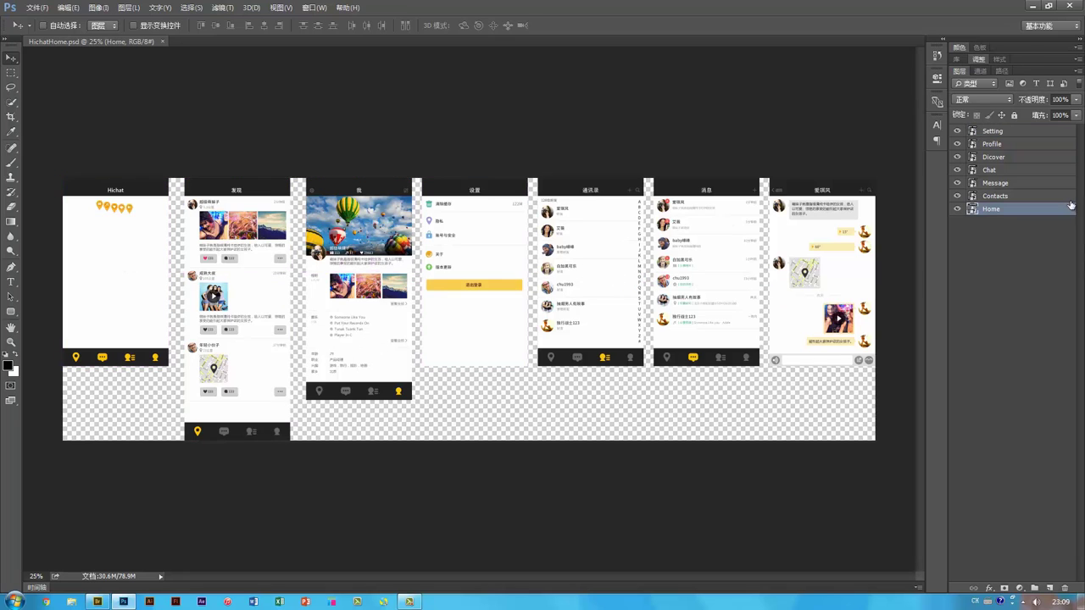
right_click(1029, 211)
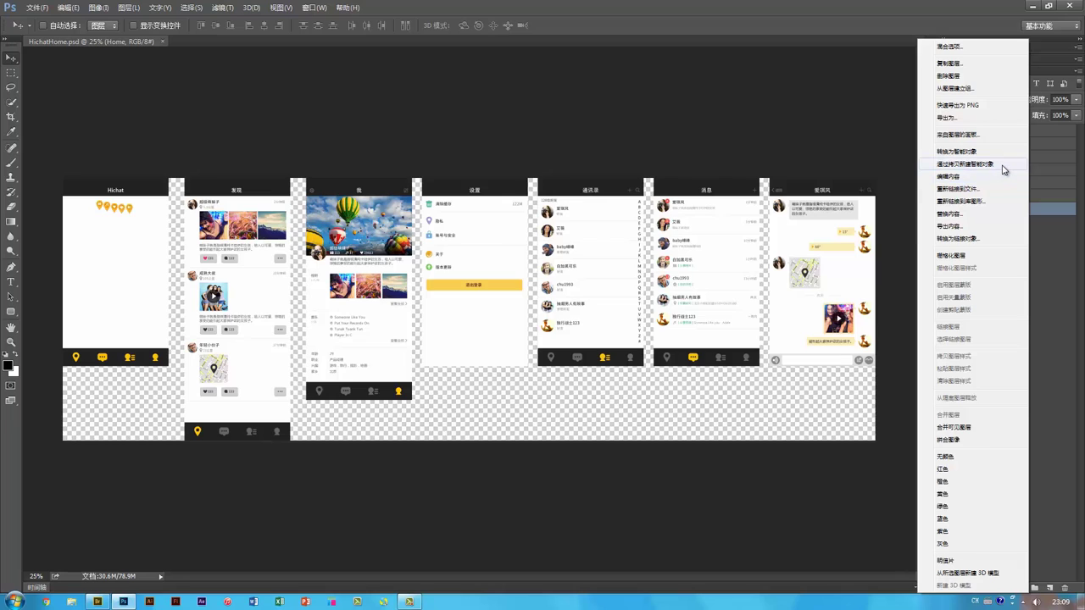
click(966, 163)
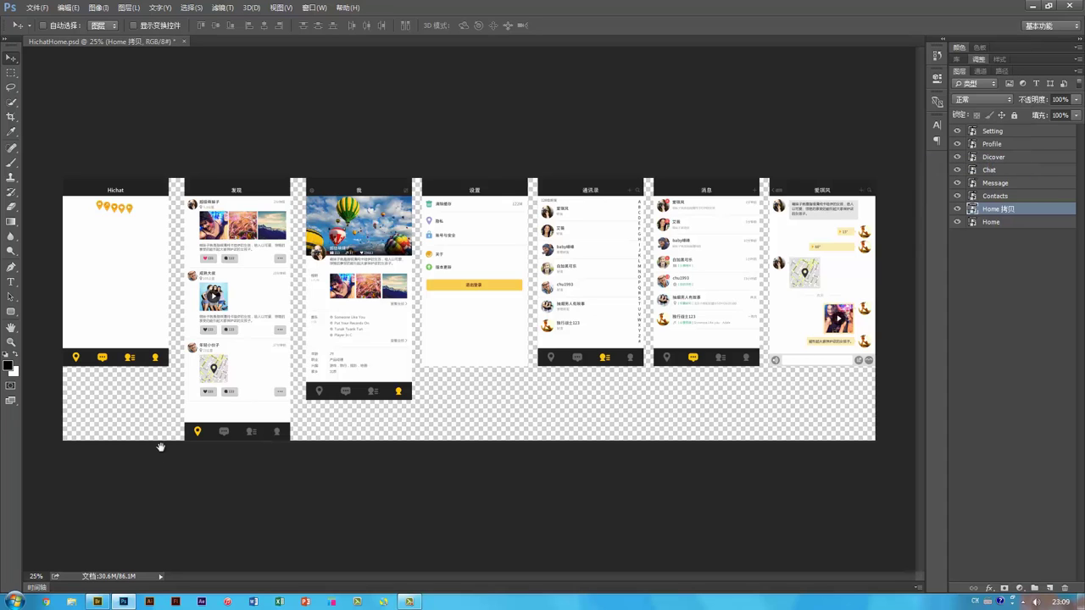
Step: Move the Home copy below the original screen and extend the canvas downward with the Crop tool so the whole copy fits
drag(129, 195, 135, 462)
key(c)
drag(466, 450, 472, 549)
key(Return)
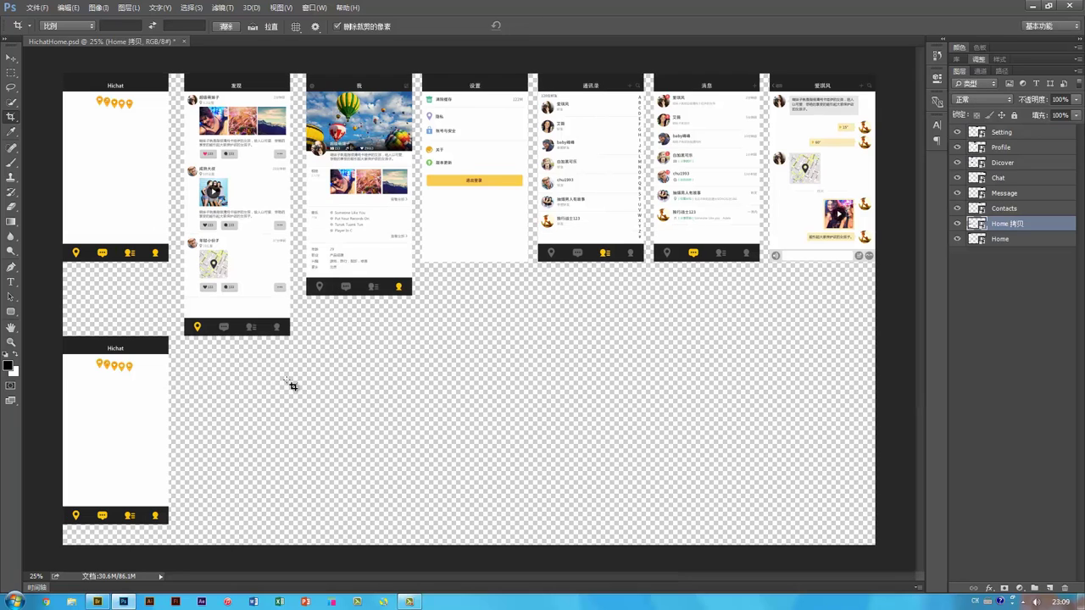
key(v)
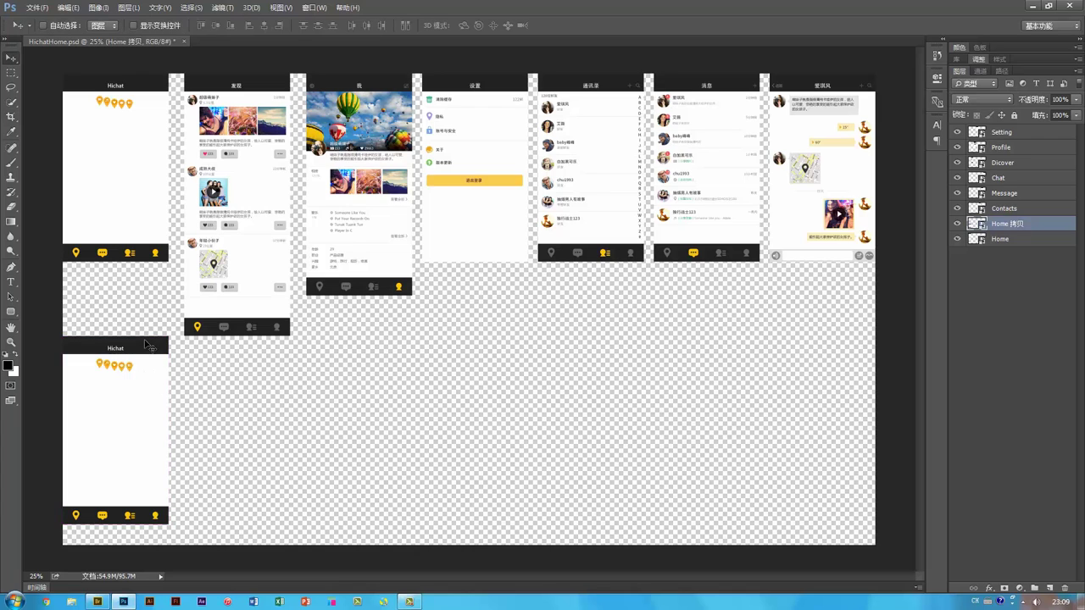
drag(146, 341, 145, 360)
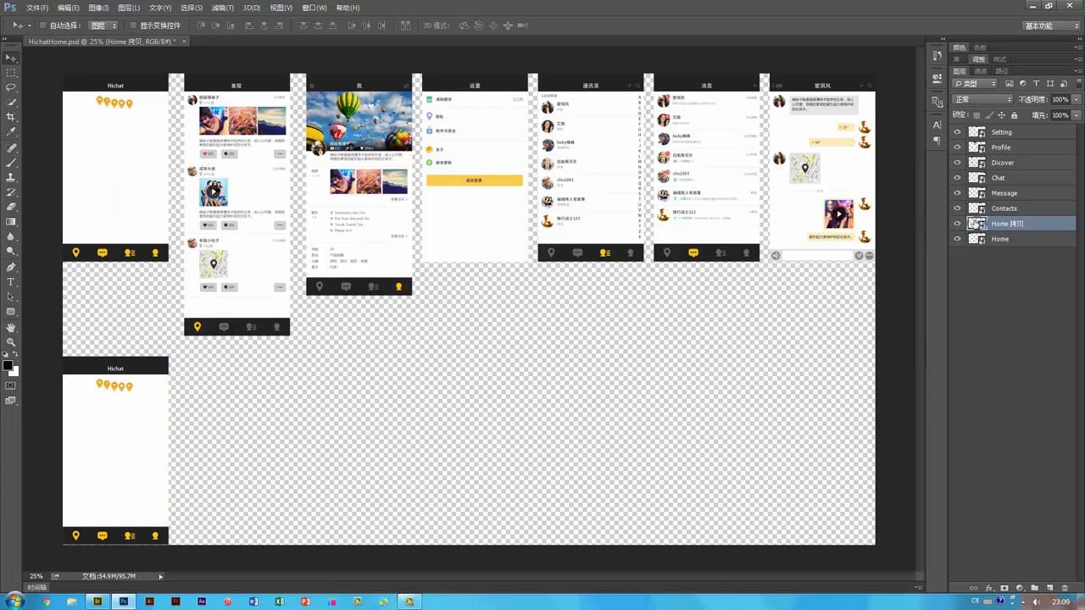
Step: Rename the copied Home layer as Guide
double_click(1008, 224)
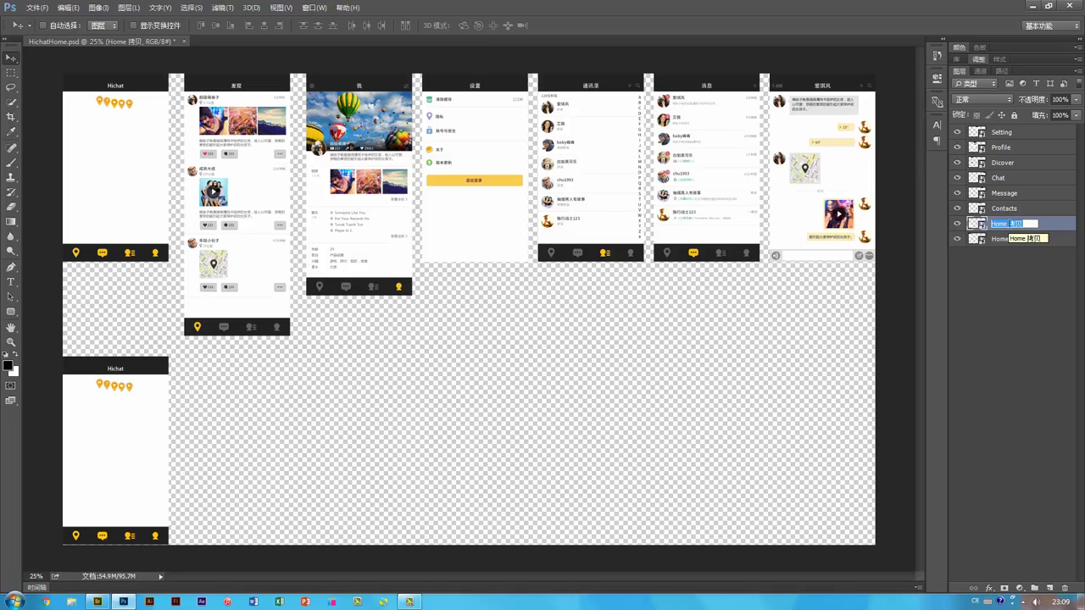
text(Guide)
key(Return)
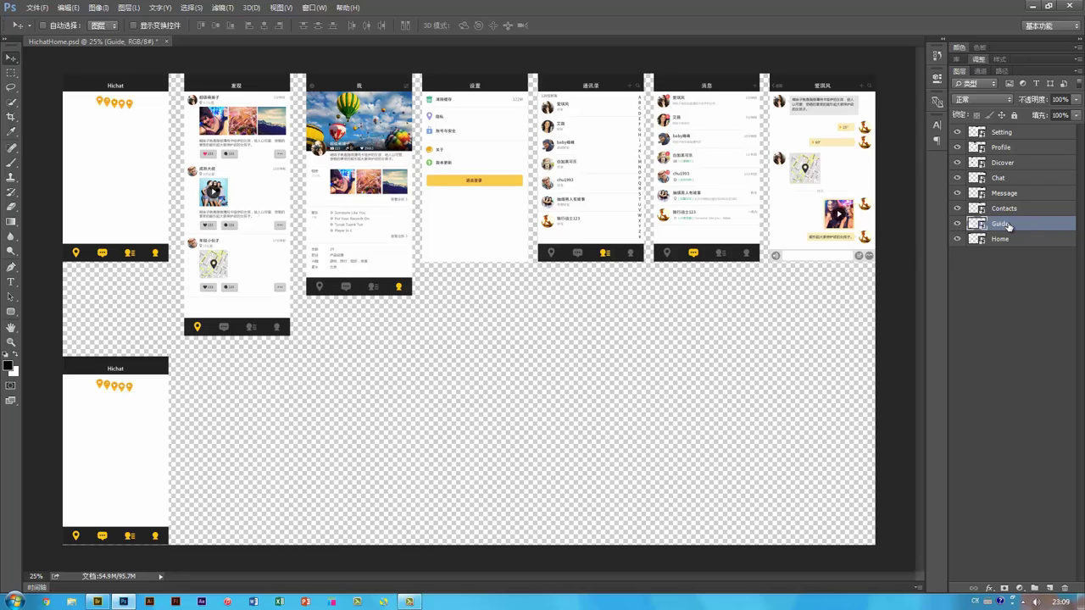
Step: Open the Guide smart object's contents and delete all layers from Hichat down to Nav, keeping only Bg
double_click(981, 226)
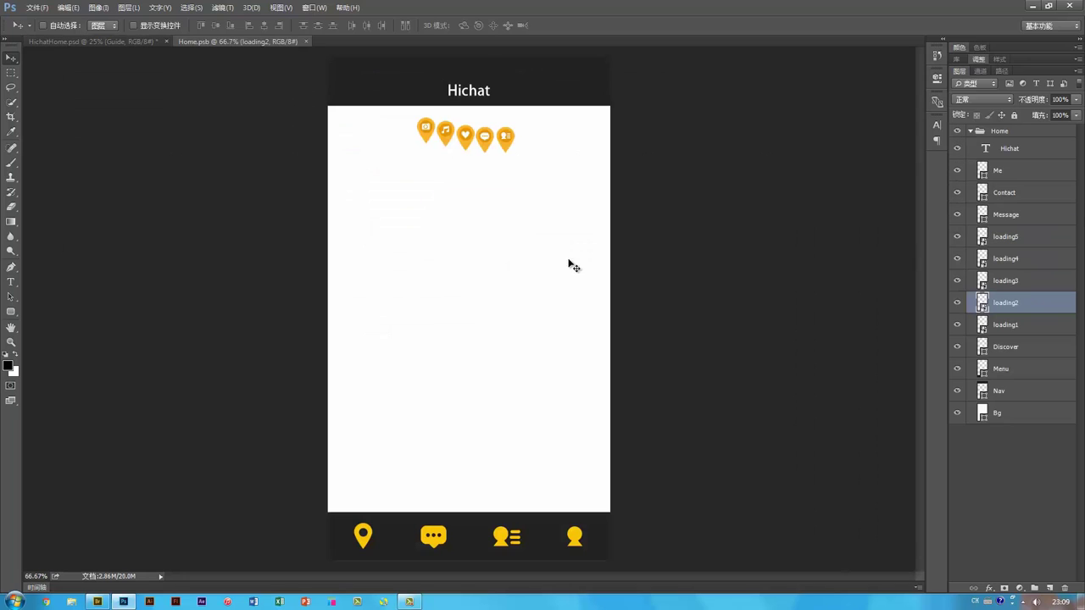
ctrl+click(542, 95)
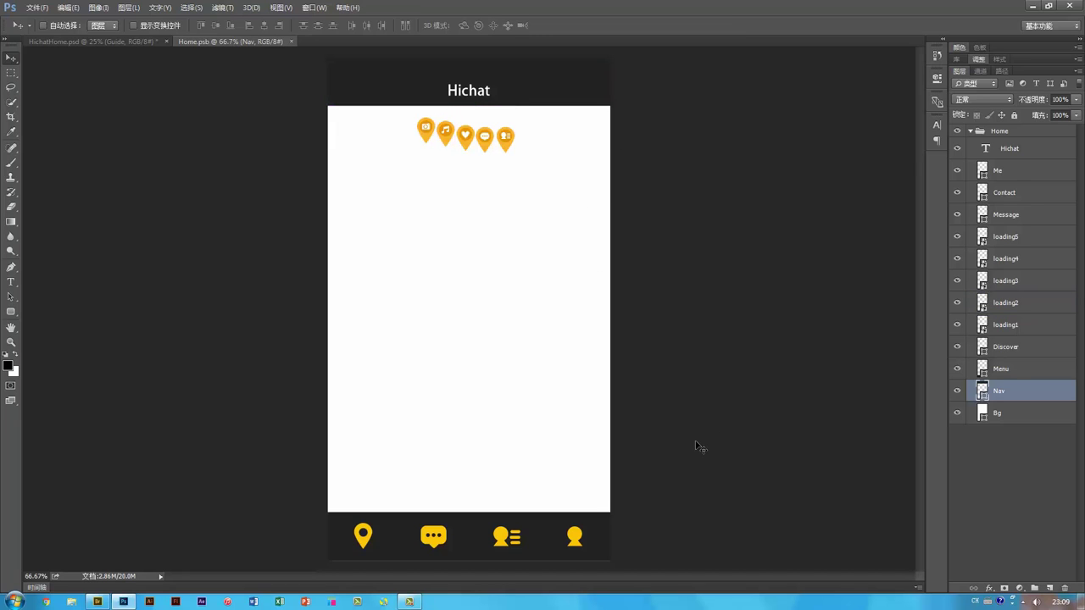
shift+click(1022, 148)
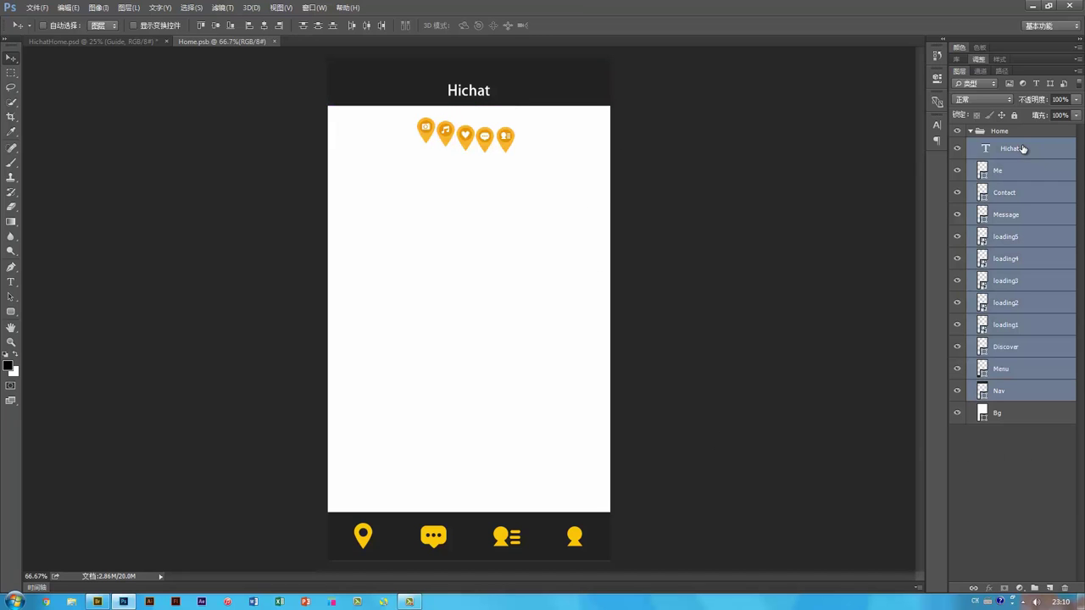
key(Delete)
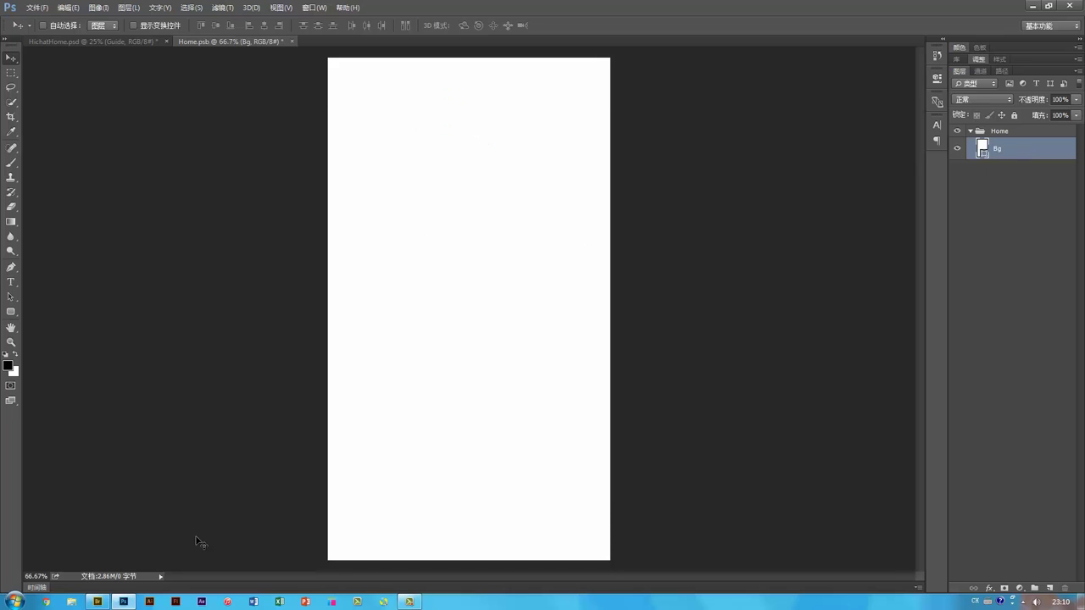
Step: Open Logo.psd from the Resources folder through Bridge and copy its white Logo layer into the emptied Home.psb screen
click(97, 602)
click(337, 47)
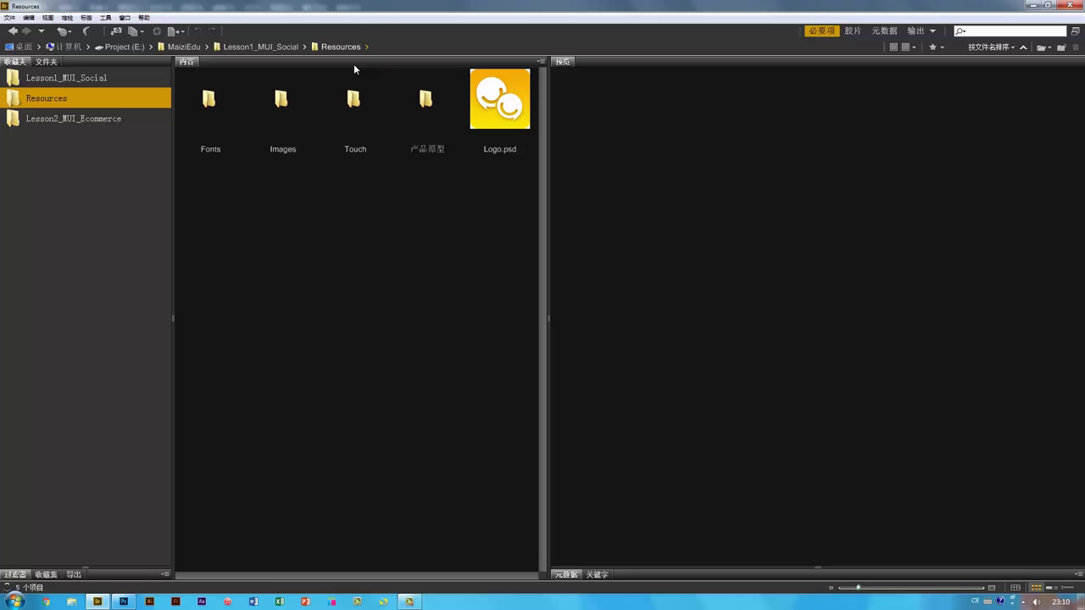
double_click(510, 112)
ctrl+click(461, 277)
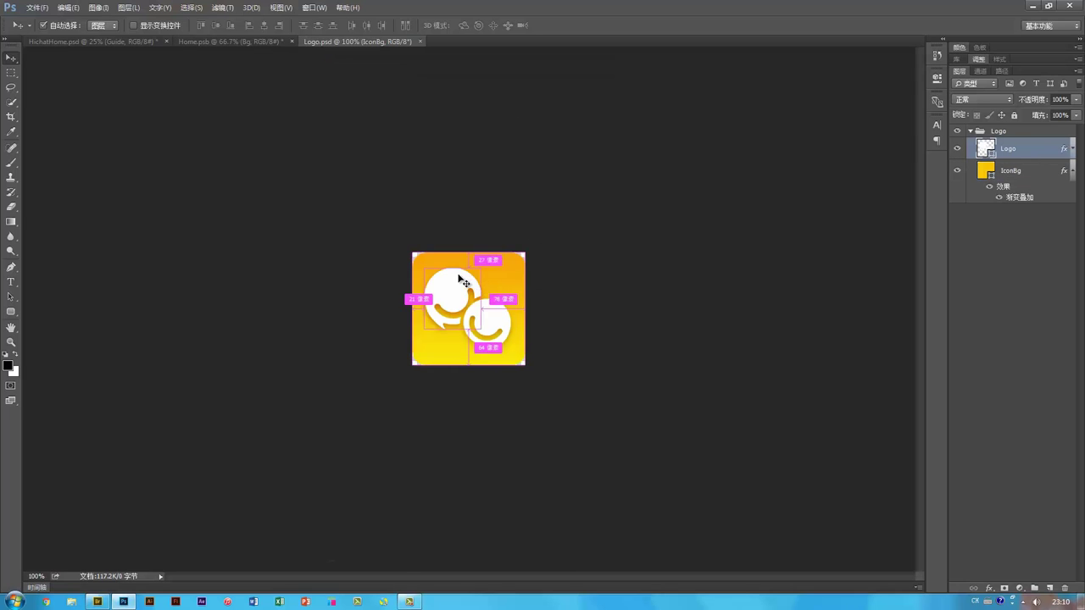
drag(462, 269, 512, 271)
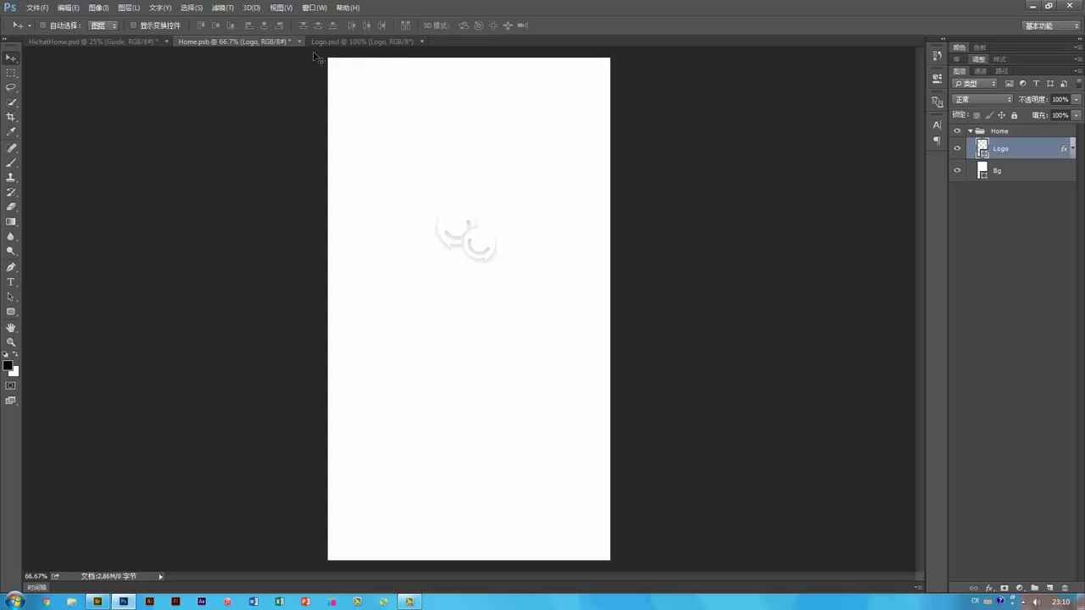
Step: Copy the gradient IconBg layer from Logo.psd into the Home.psb screen
click(365, 40)
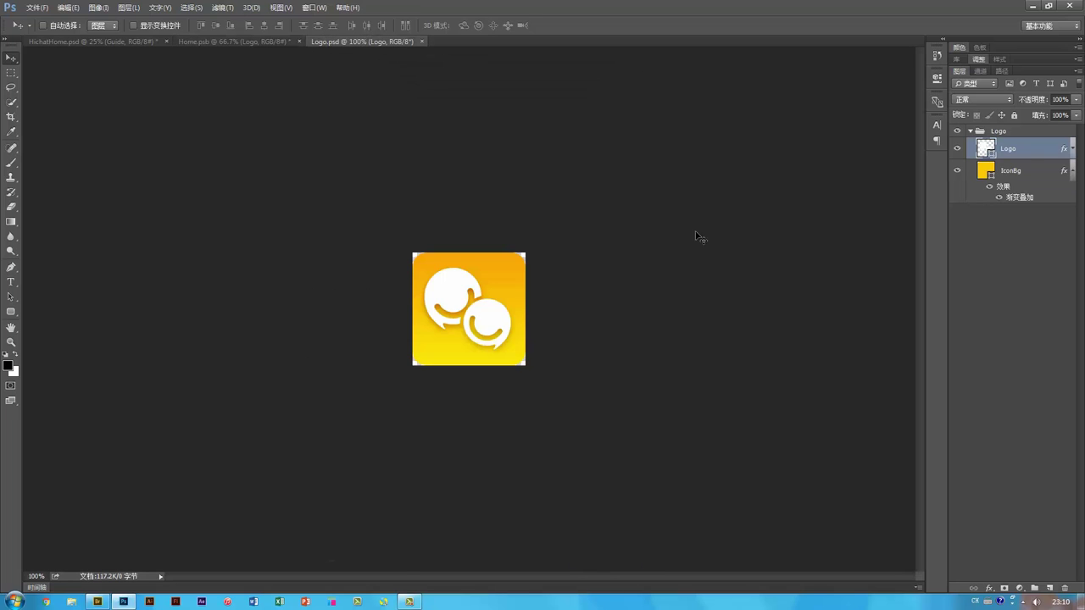
click(991, 188)
drag(502, 296, 404, 182)
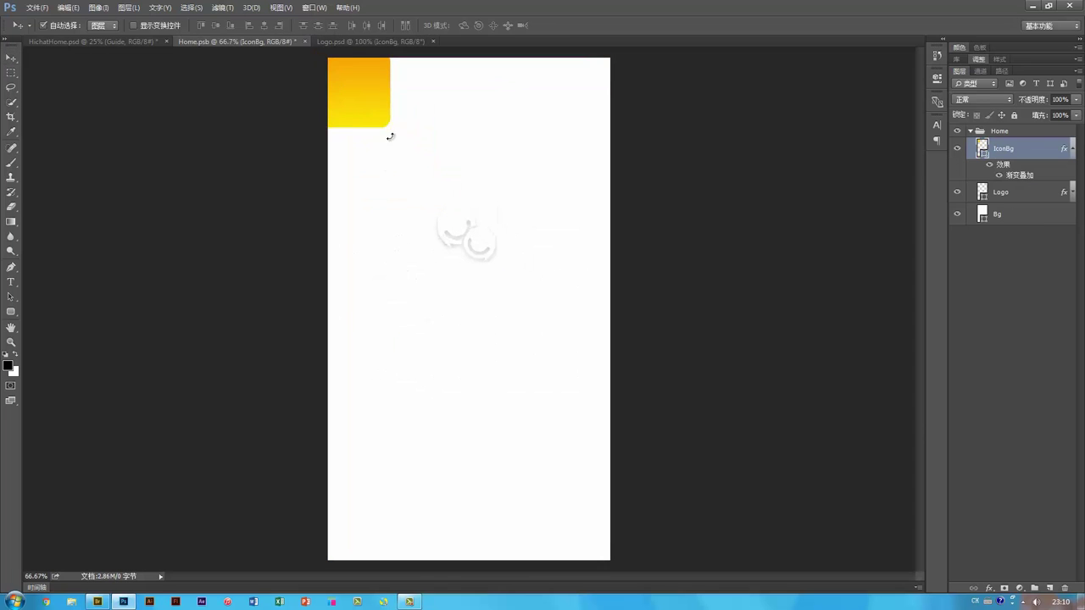
Step: Stretch the IconBg gradient to cover the whole screen and place its layer directly below Logo
key(ctrl+t)
drag(389, 128, 618, 569)
key(Return)
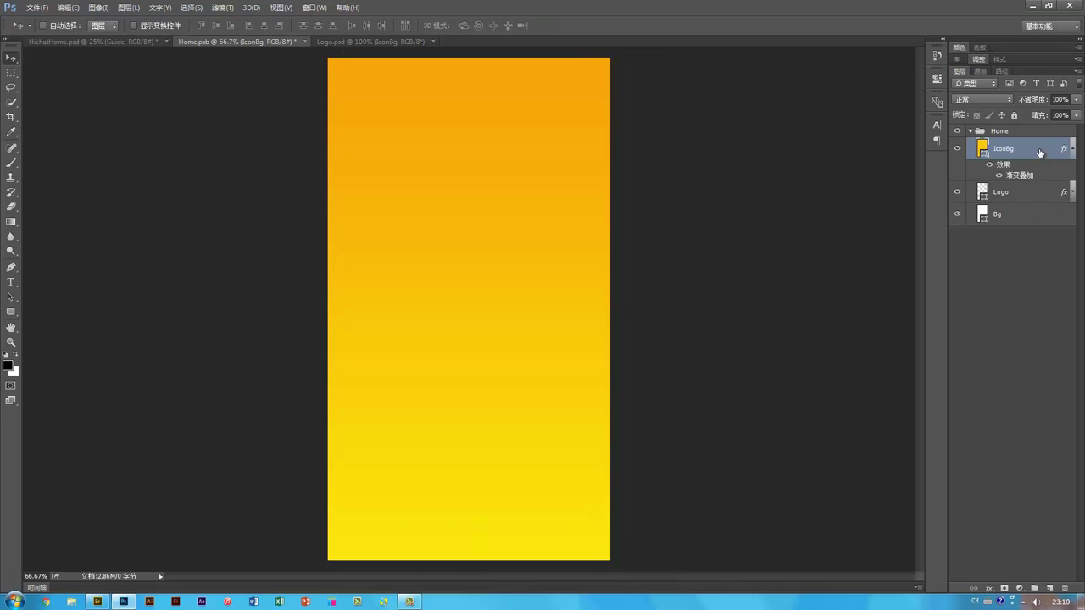
drag(1040, 153, 1040, 206)
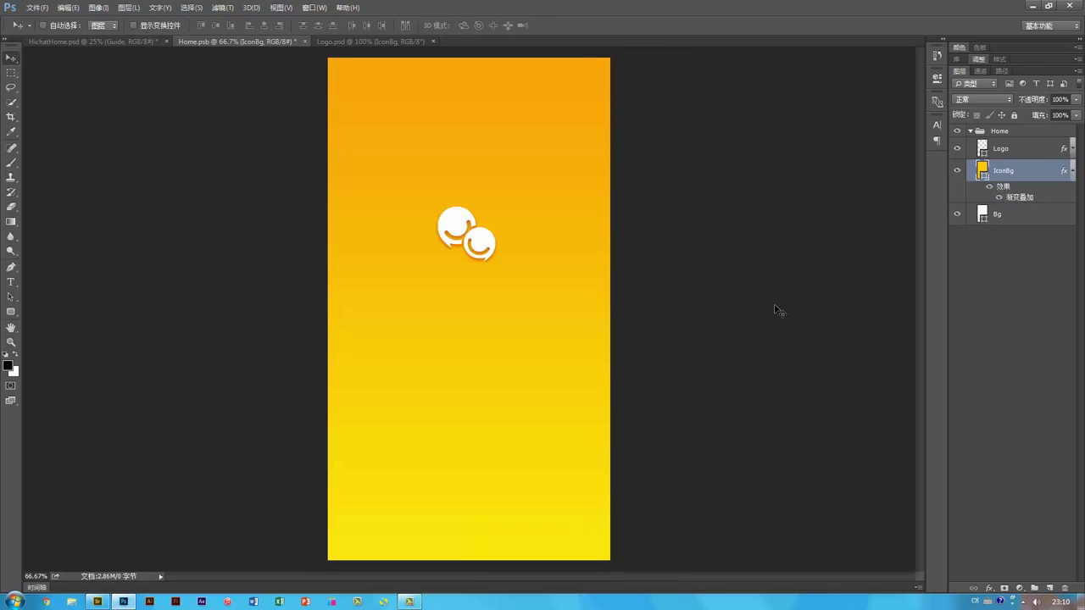
Step: Enlarge the white Logo slightly on the gradient background with Free Transform
ctrl+click(494, 244)
key(ctrl+t)
drag(499, 204, 512, 196)
key(Return)
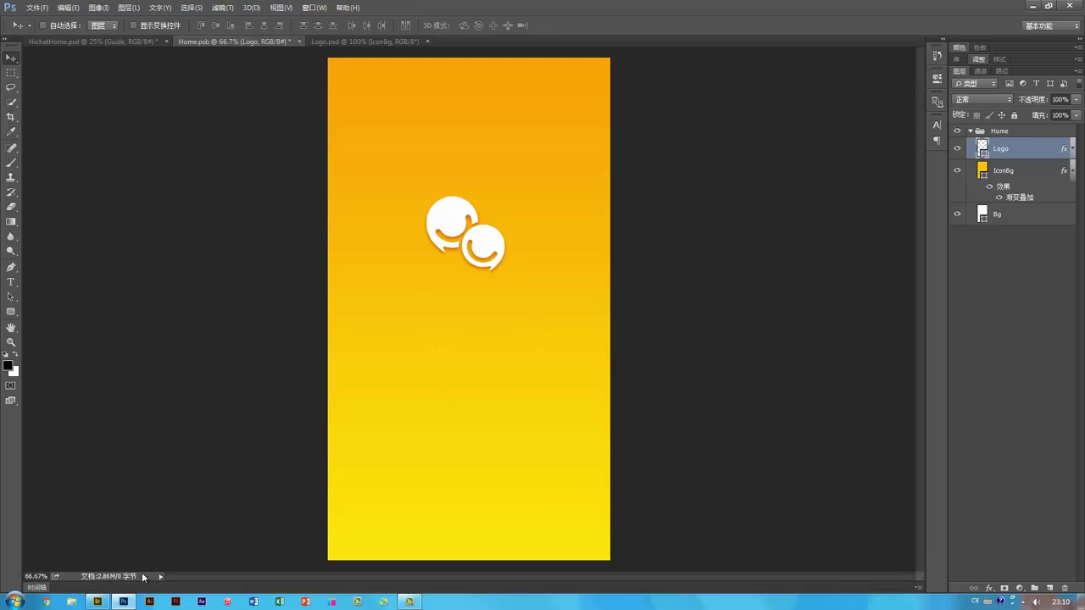
Step: Switch to Bridge and examine the PP租车 splash screenshot in Class11's ScreenLoading folder, then return to Photoshop
click(98, 602)
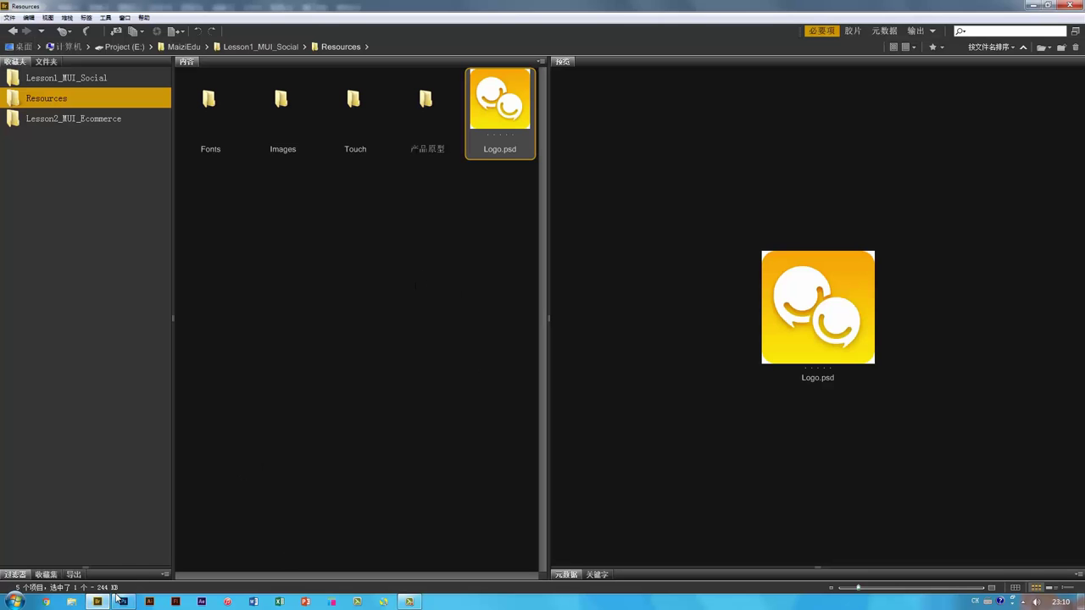
click(276, 47)
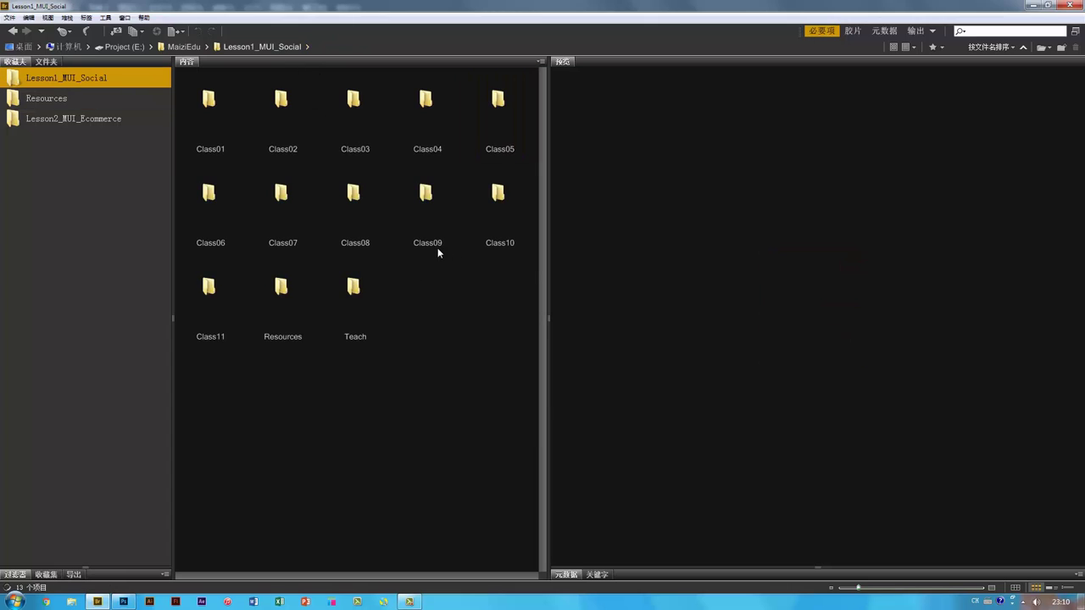
double_click(496, 194)
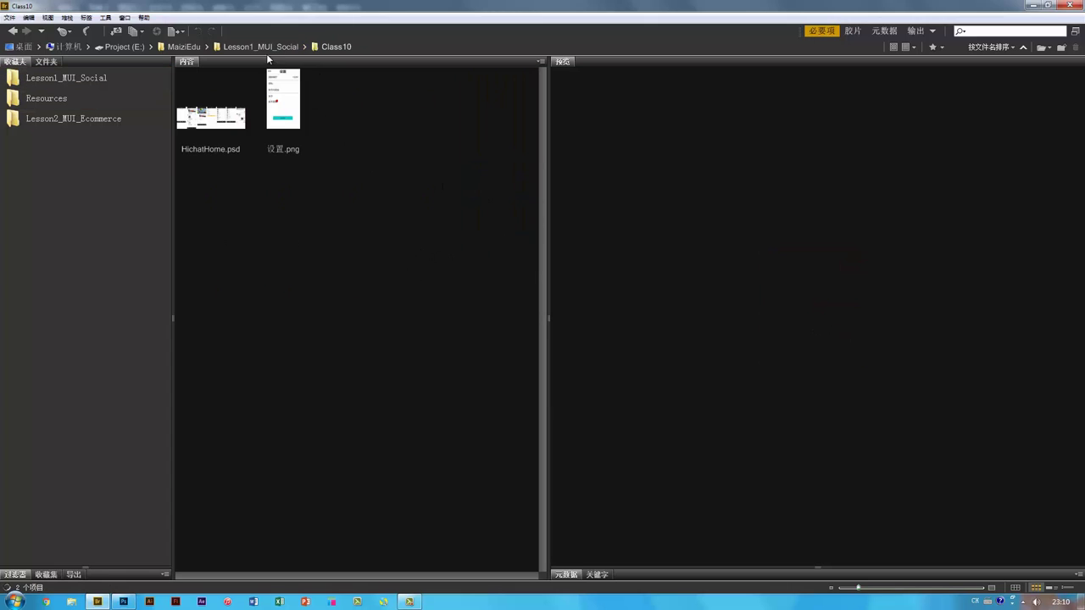
click(284, 46)
click(224, 291)
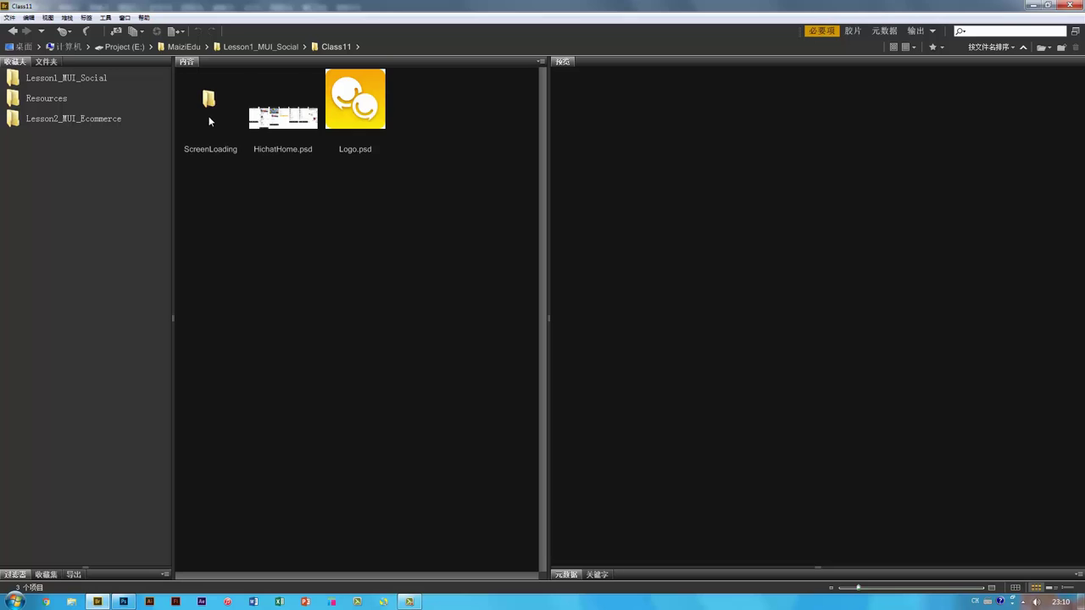
double_click(210, 121)
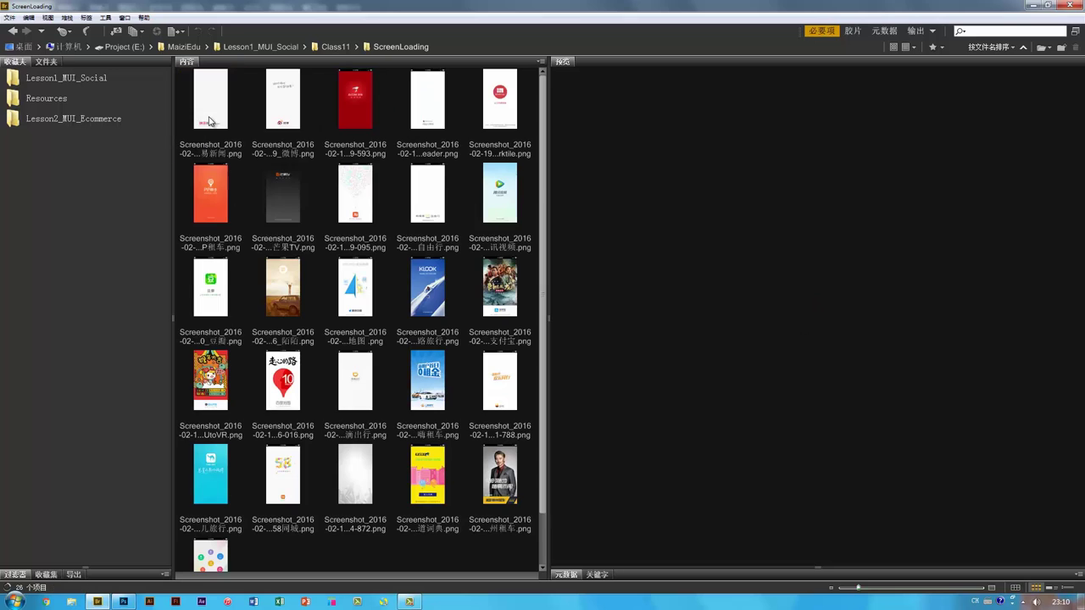
click(203, 202)
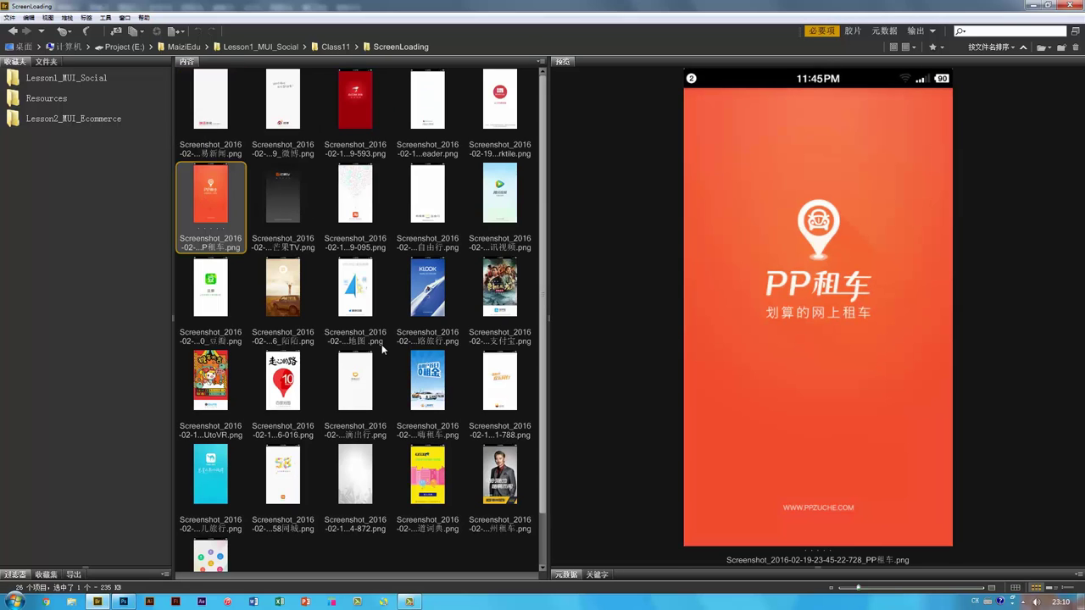
key(alt+Tab)
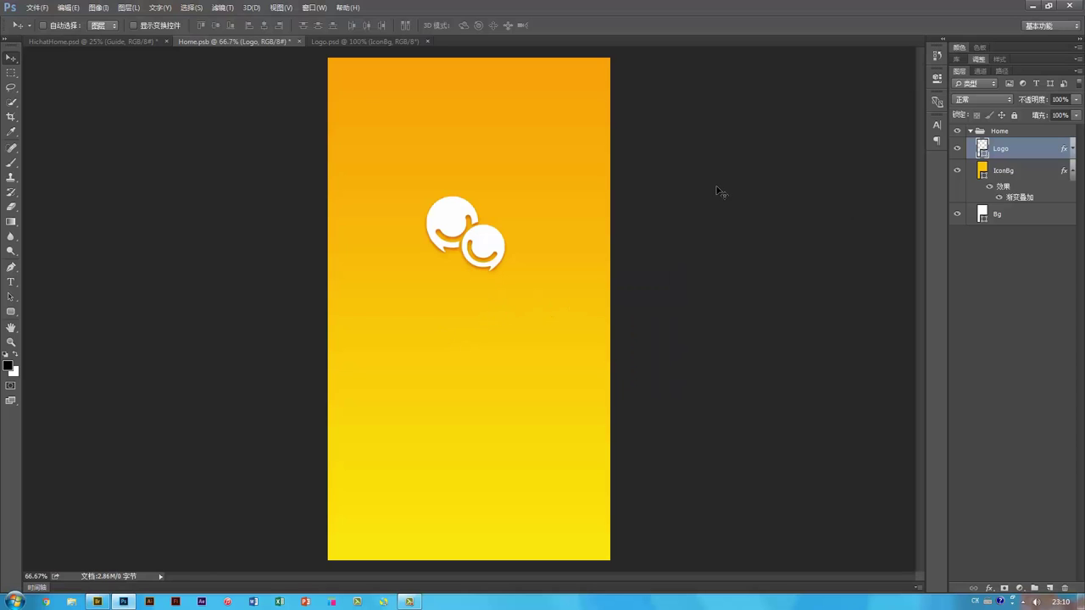
Step: Open the original Home smart object from HichatHome.psd and copy its Hichat title text into Home.psb
click(122, 42)
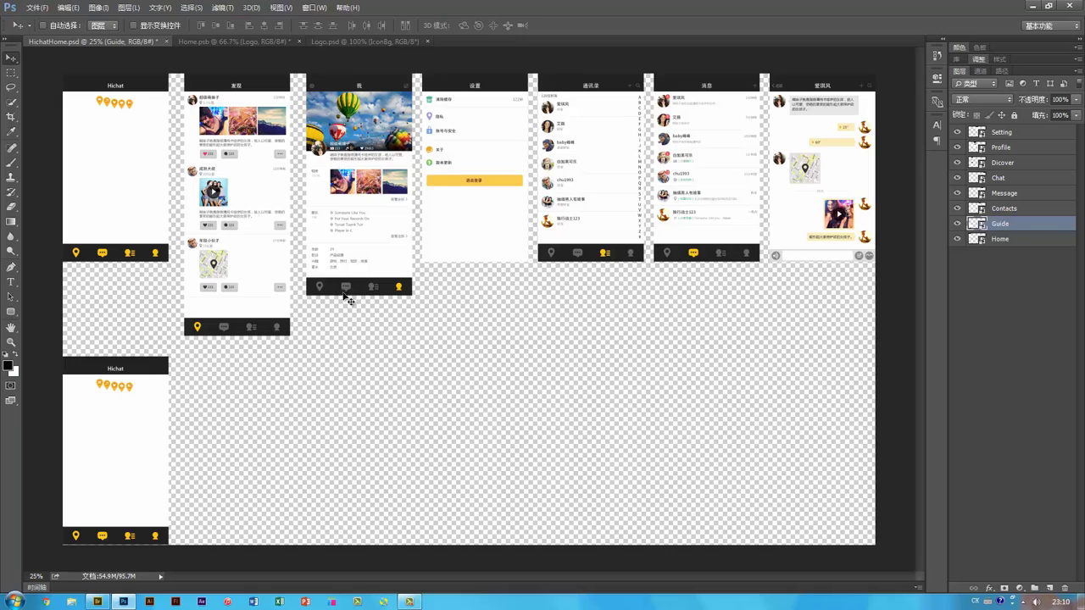
key(ctrl+1)
drag(293, 227, 593, 441)
drag(371, 315, 482, 416)
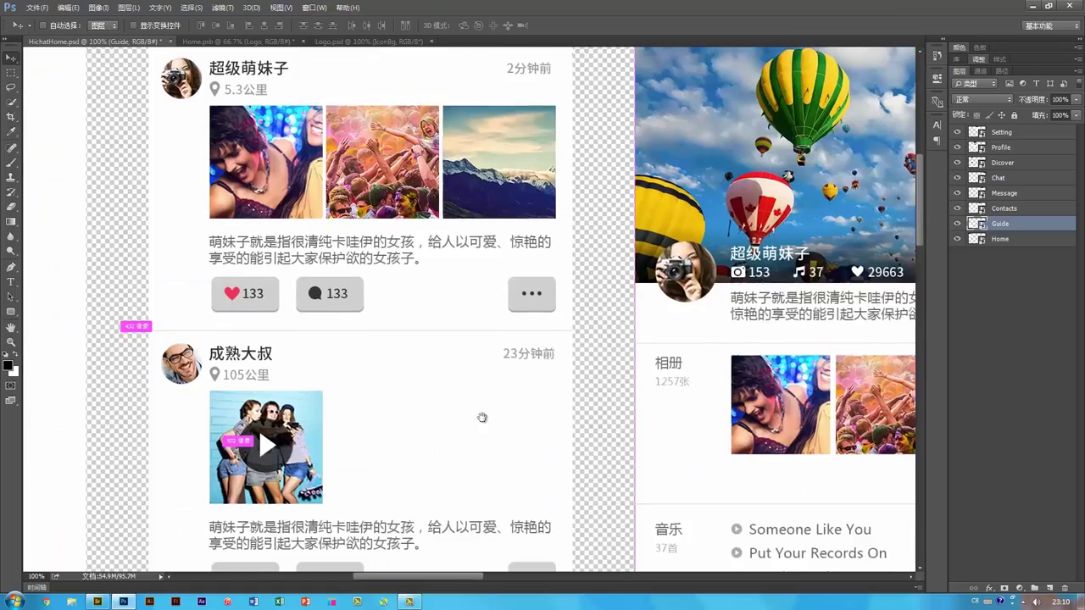
drag(296, 237, 500, 366)
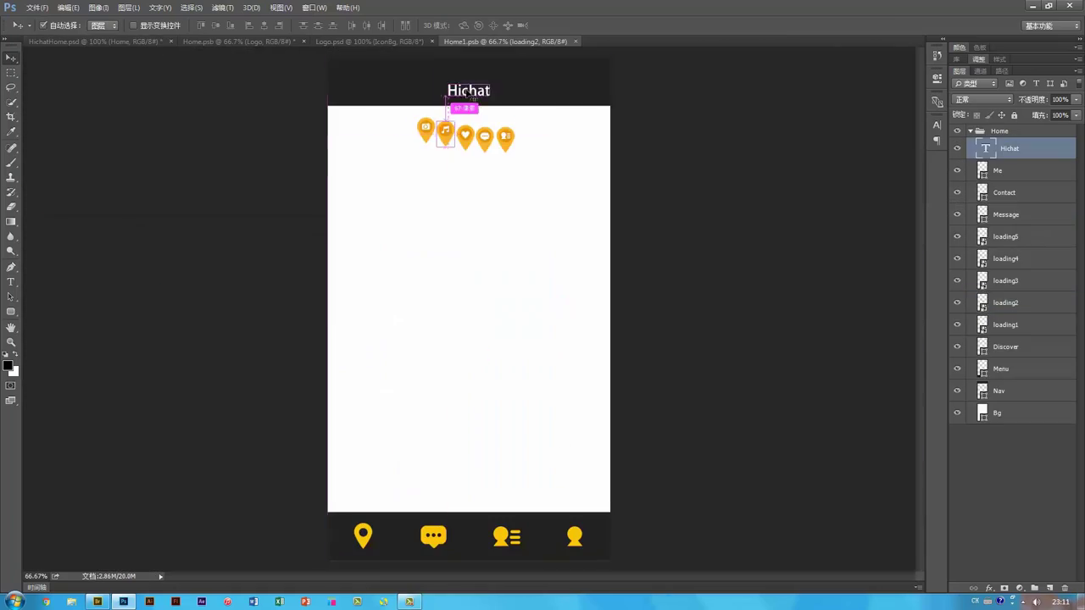
click(270, 42)
Step: Scale the Hichat text to about 214 px wide beneath the logo and give it the logo's gradient overlay and drop shadows
key(ctrl+t)
drag(484, 296, 513, 282)
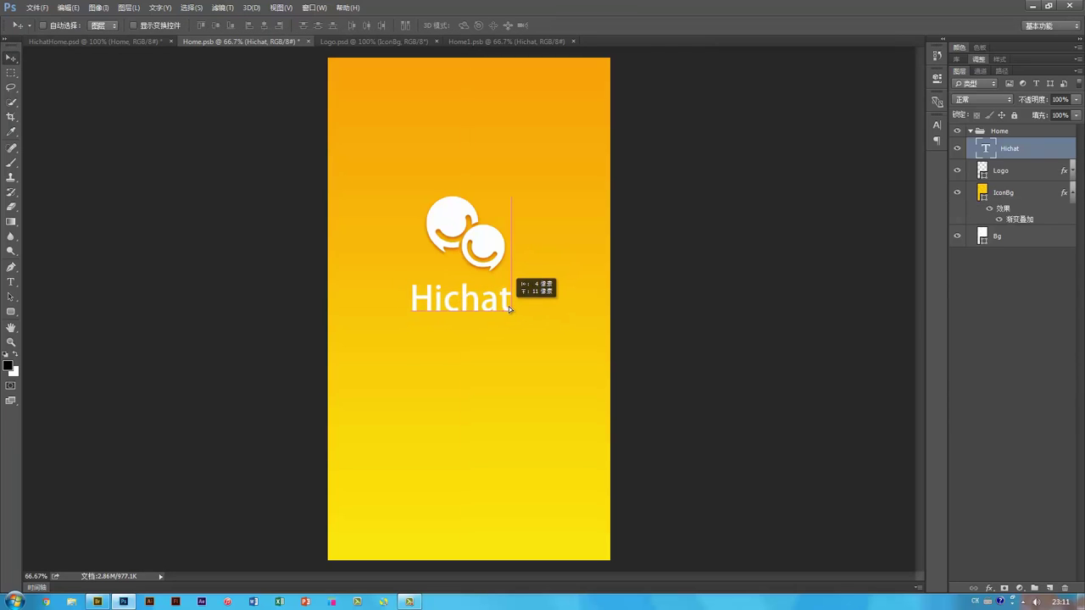
key(Return)
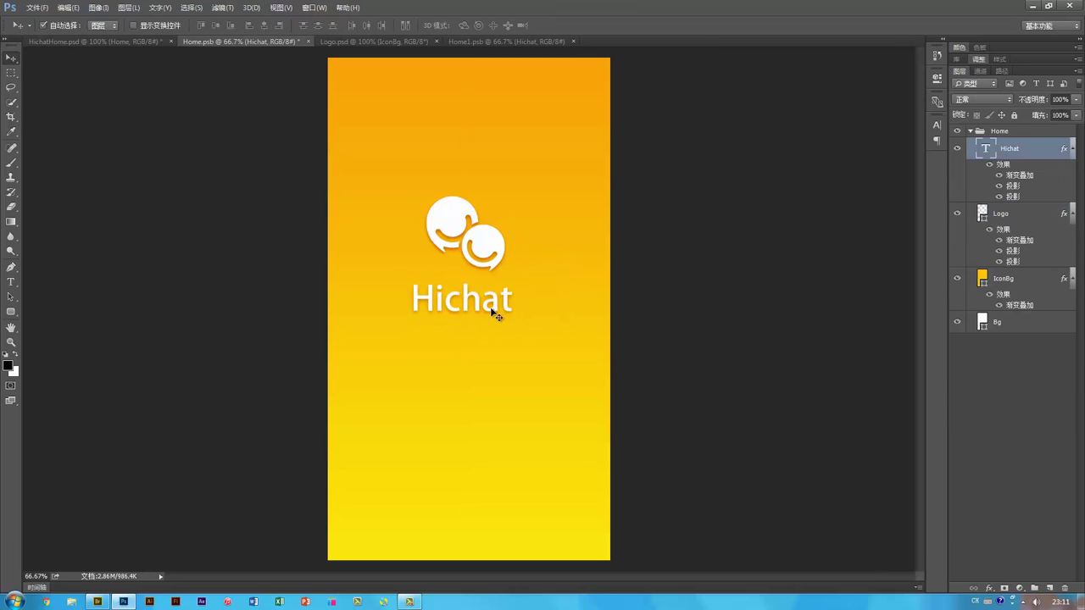
key(ctrl+t)
drag(512, 284, 501, 286)
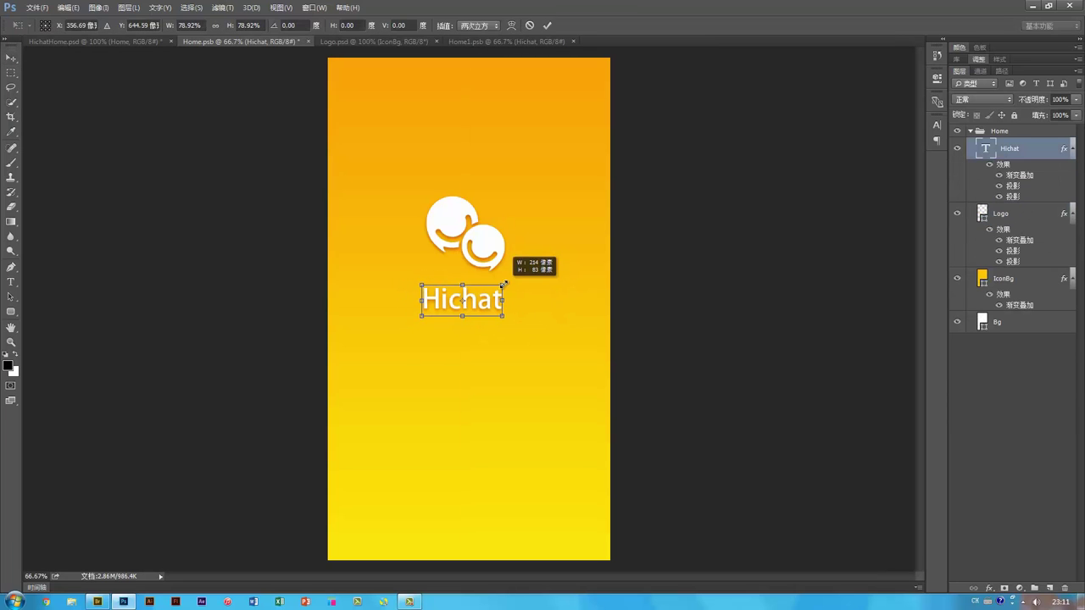
key(Return)
Step: Set the Hichat text's font to Sansation Bold
key(t)
click(119, 25)
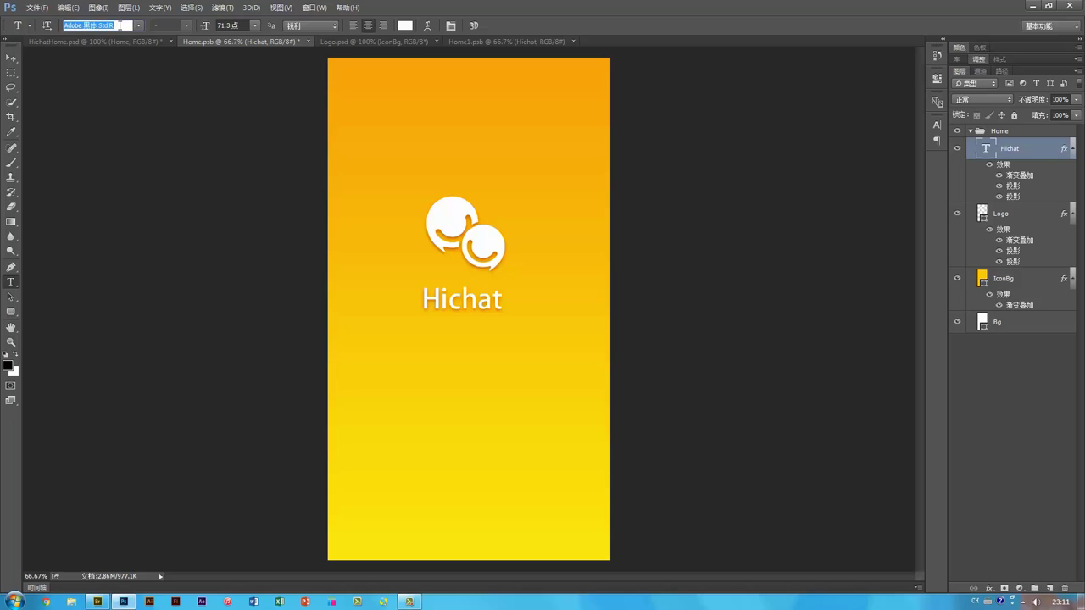
text(Sansation)
click(136, 78)
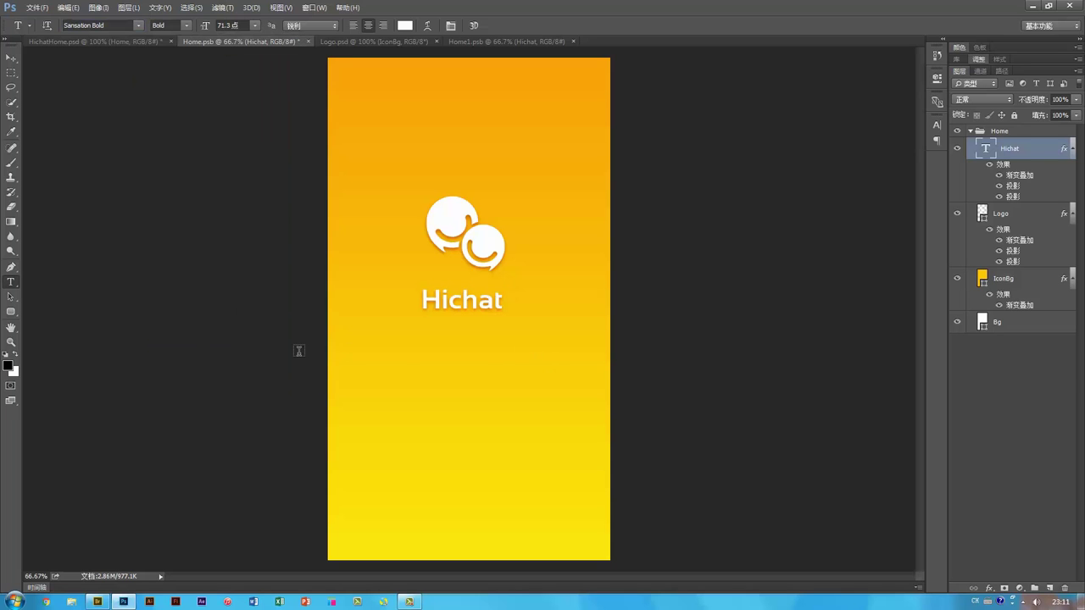
Step: Shrink the logo slightly and move it higher on the screen together with the Hichat text
key(ctrl+t)
drag(505, 286, 498, 232)
key(Return)
key(v)
key(ctrl+t)
drag(512, 173, 506, 181)
key(Return)
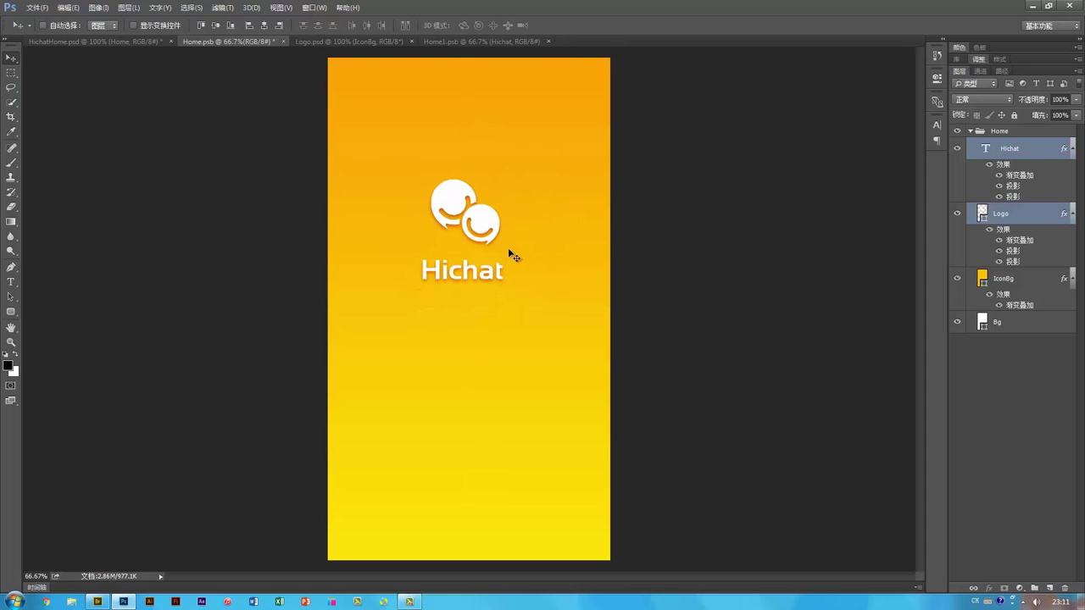
drag(486, 226, 486, 221)
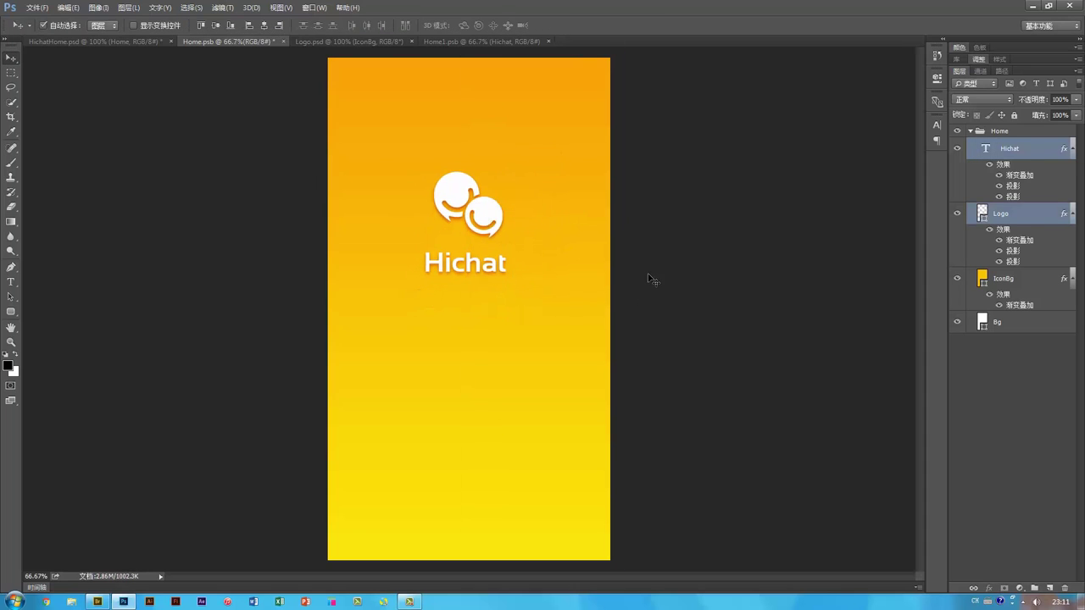
click(648, 275)
Step: Duplicate the Hichat text just below itself and change the copy to "More than chat"
mouse_move(474, 260)
mouse_down()
mouse_move(493, 257)
mouse_move(481, 274)
mouse_up()
key(ctrl)
double_click(480, 275)
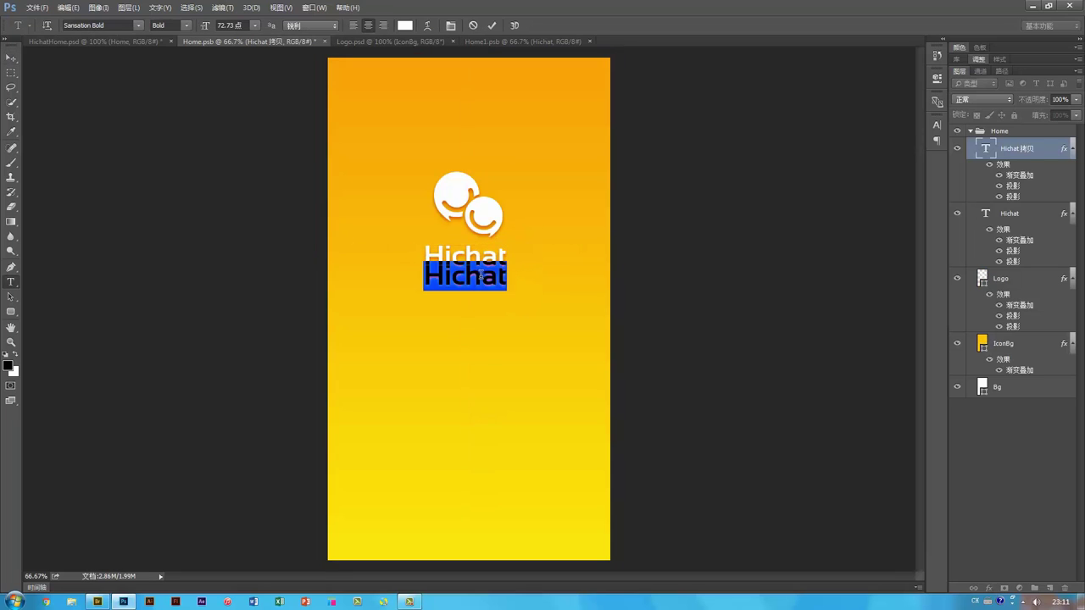
text(More than chat)
key(ctrl+Return)
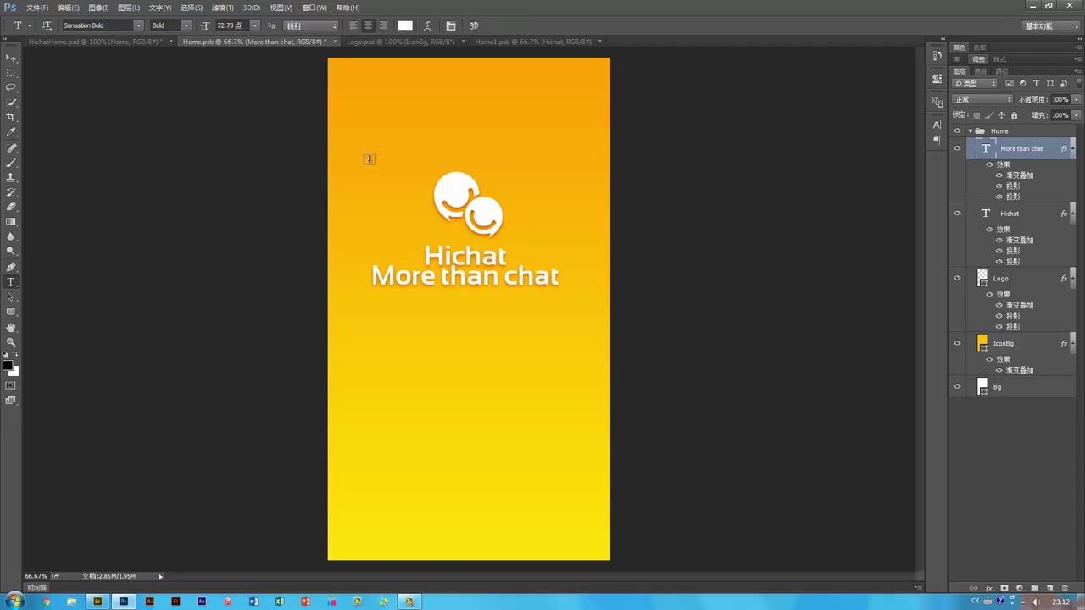
Step: Set the "More than chat" tagline to Sansation Light at 36 pt
click(184, 25)
click(185, 26)
click(185, 26)
click(194, 40)
click(255, 26)
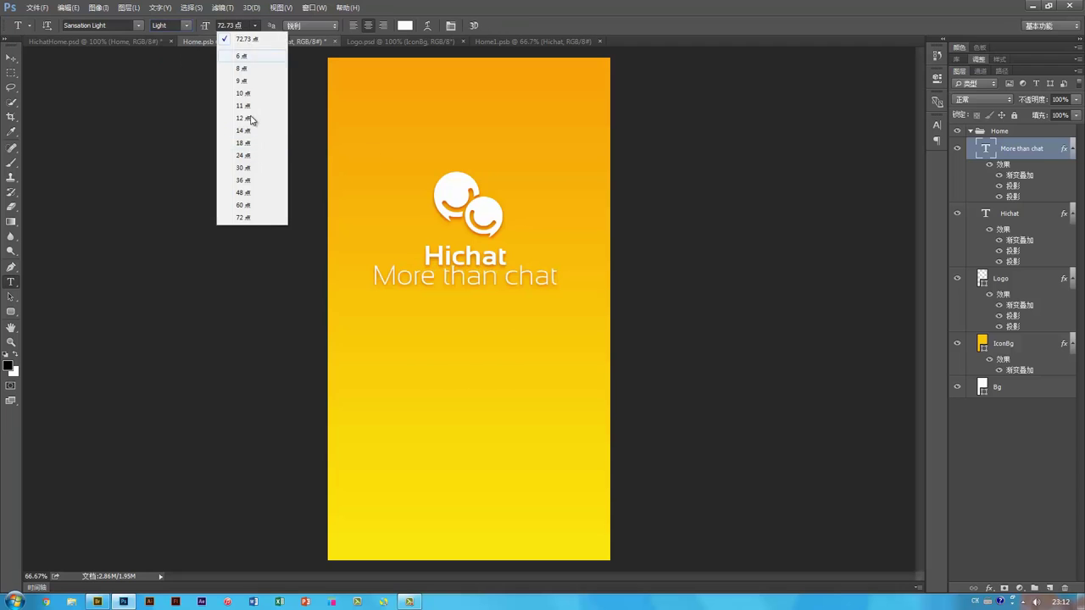
click(250, 183)
Step: Scale the tagline down to about 28.64 pt beneath Hichat and enlarge the Hichat title slightly
key(v)
key(ctrl+t)
key(Return)
mouse_move(511, 273)
mouse_down()
mouse_move(502, 275)
mouse_move(514, 239)
mouse_move(493, 266)
mouse_up()
ctrl+click(501, 260)
key(ctrl+t)
key(Return)
ctrl+shift+click(495, 276)
ctrl+click(560, 297)
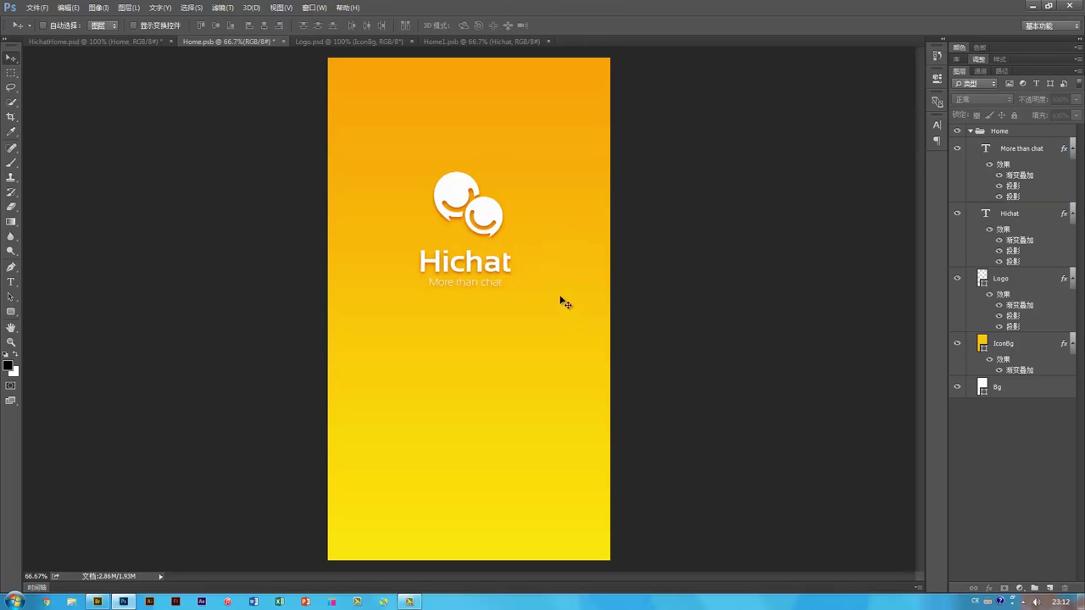
Step: Replace the "More than chat" tagline text with "不只是聊天"
click(507, 291)
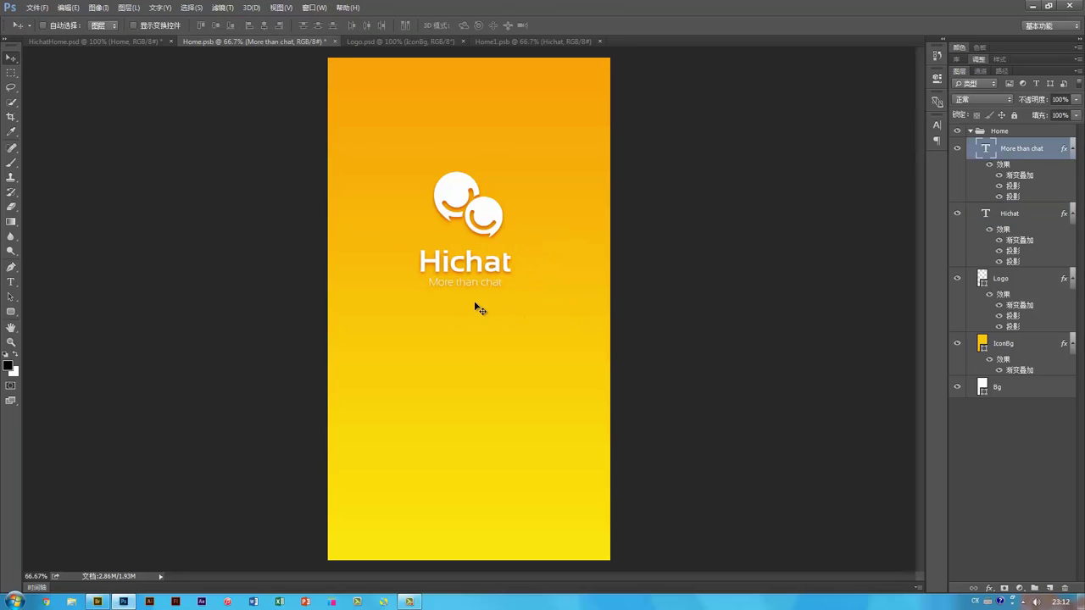
key(t)
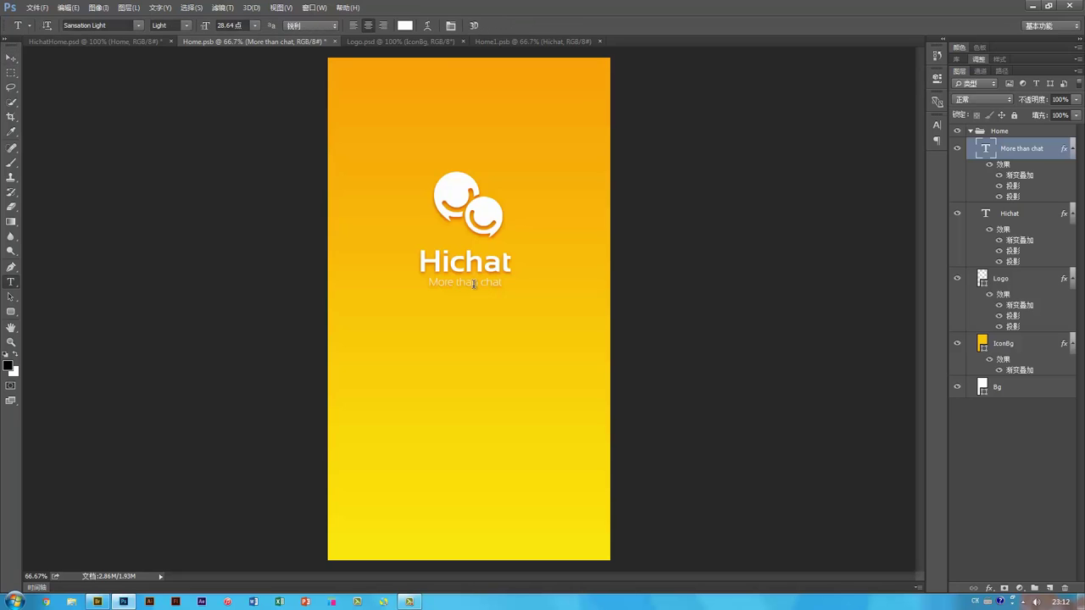
triple_click(473, 284)
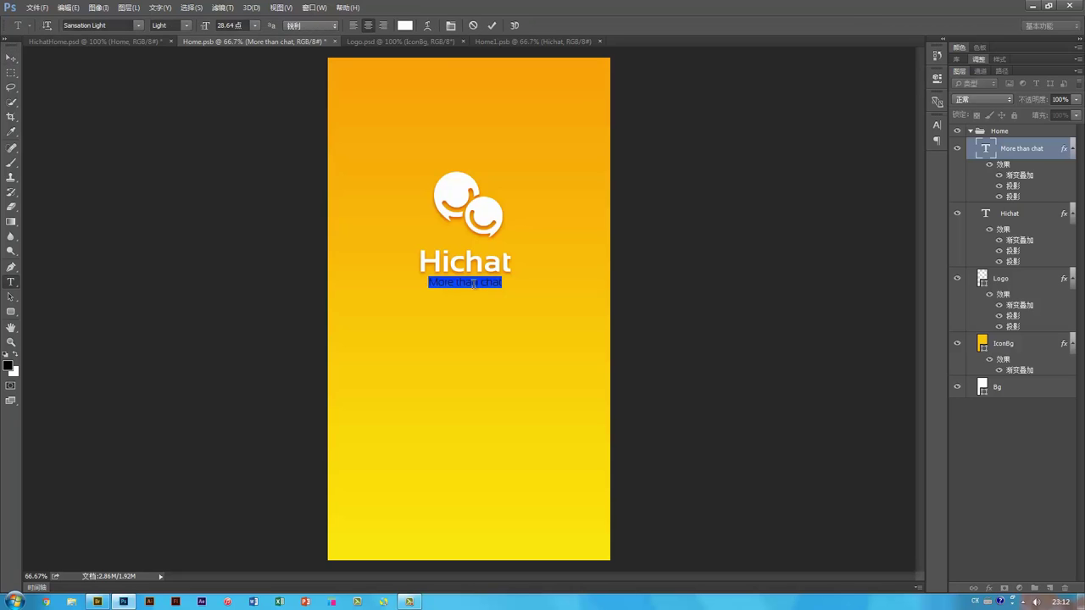
key(ctrl+space)
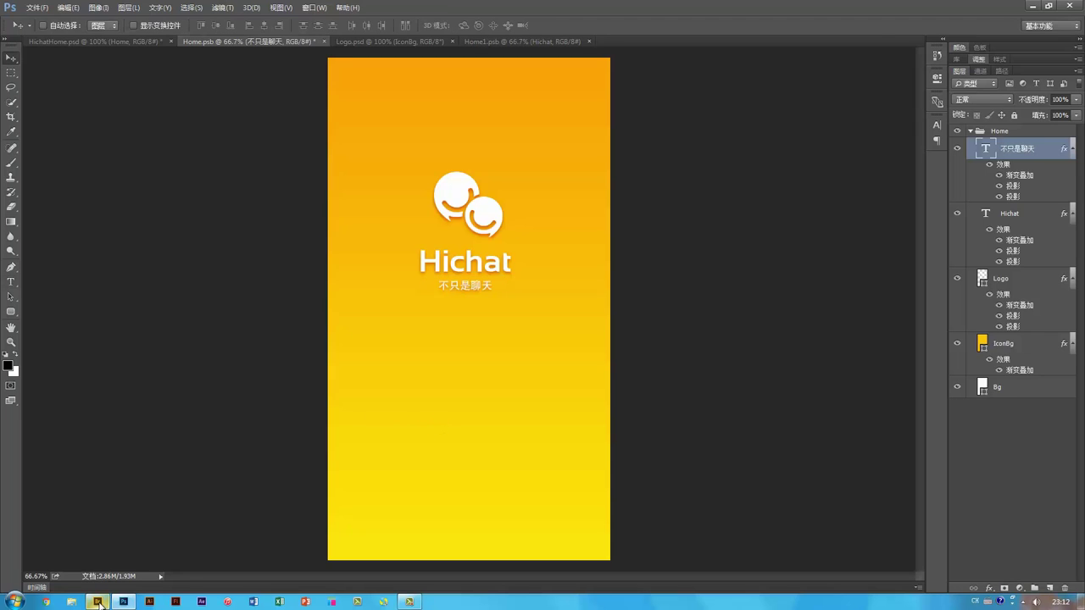
Step: Preview crowd and concert photos in the Resources Images folder in Bridge, and place image05.png into Home.psb
click(98, 602)
click(333, 47)
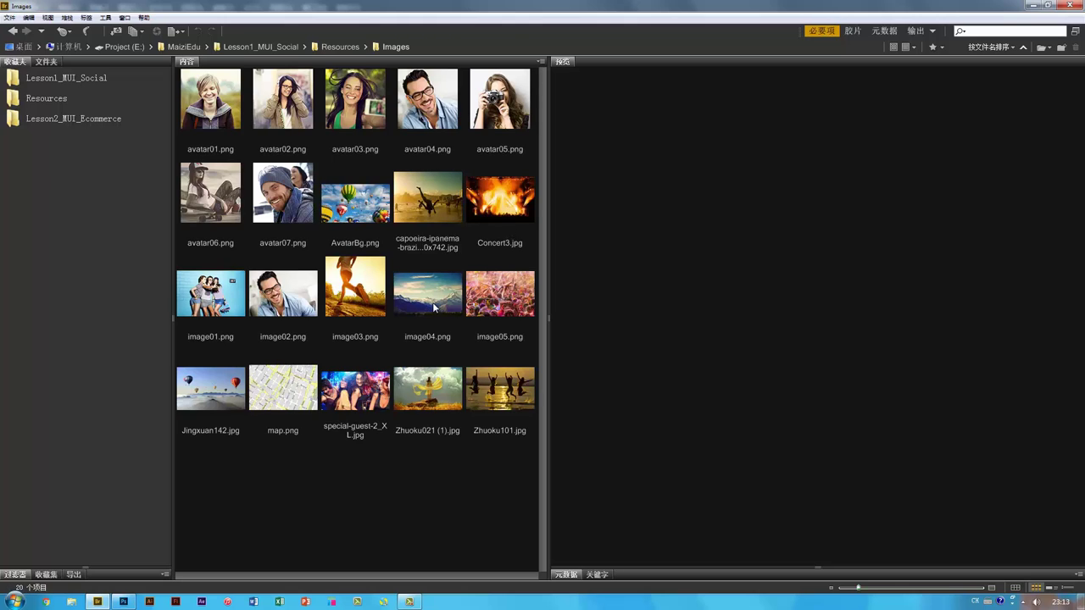
click(515, 286)
click(509, 197)
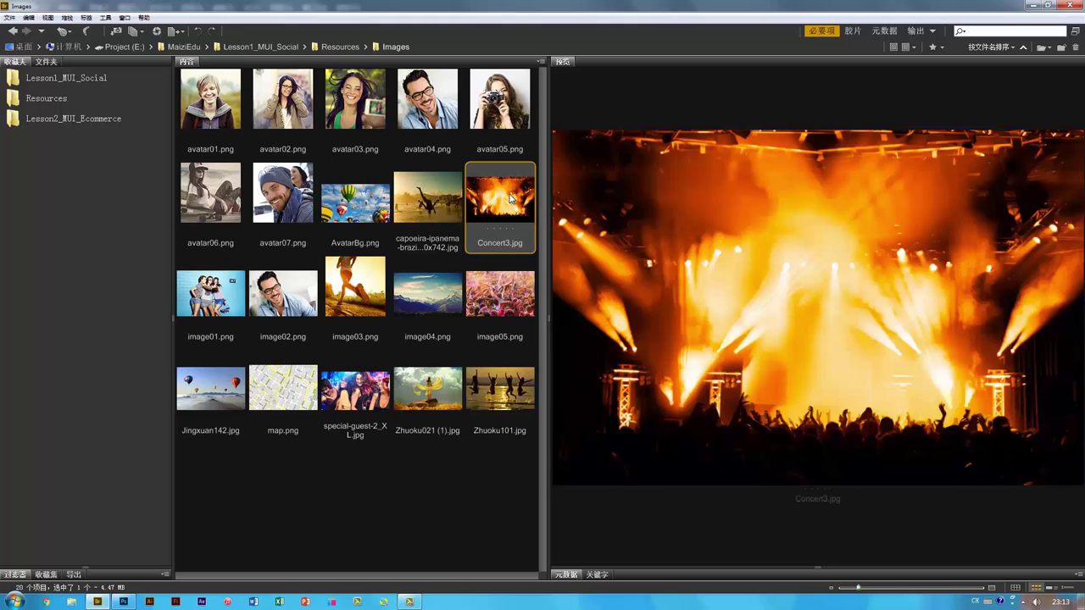
click(507, 278)
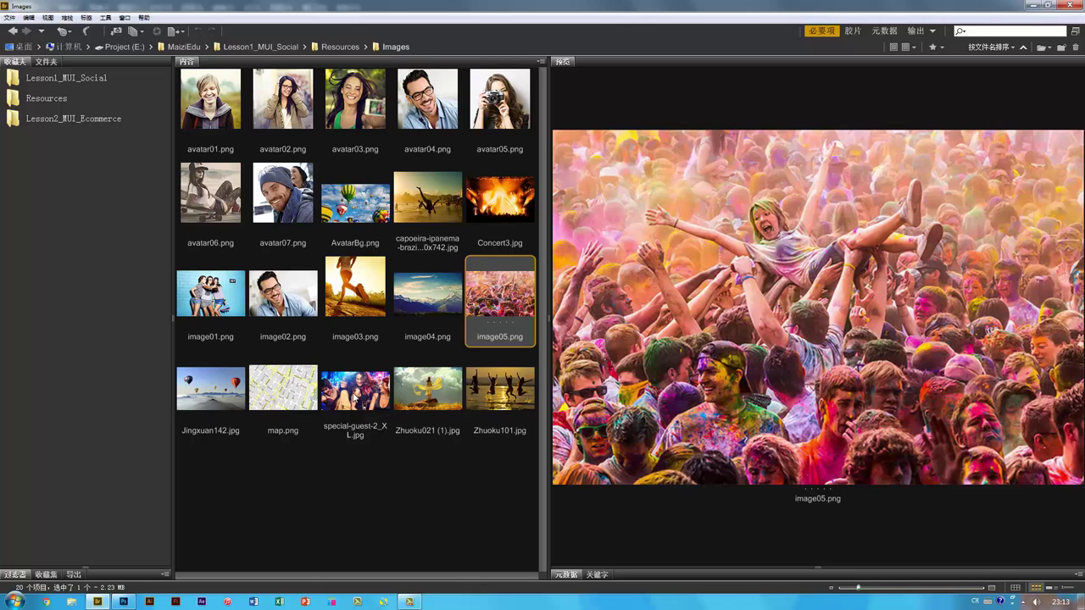
click(354, 397)
click(523, 266)
drag(502, 285, 494, 346)
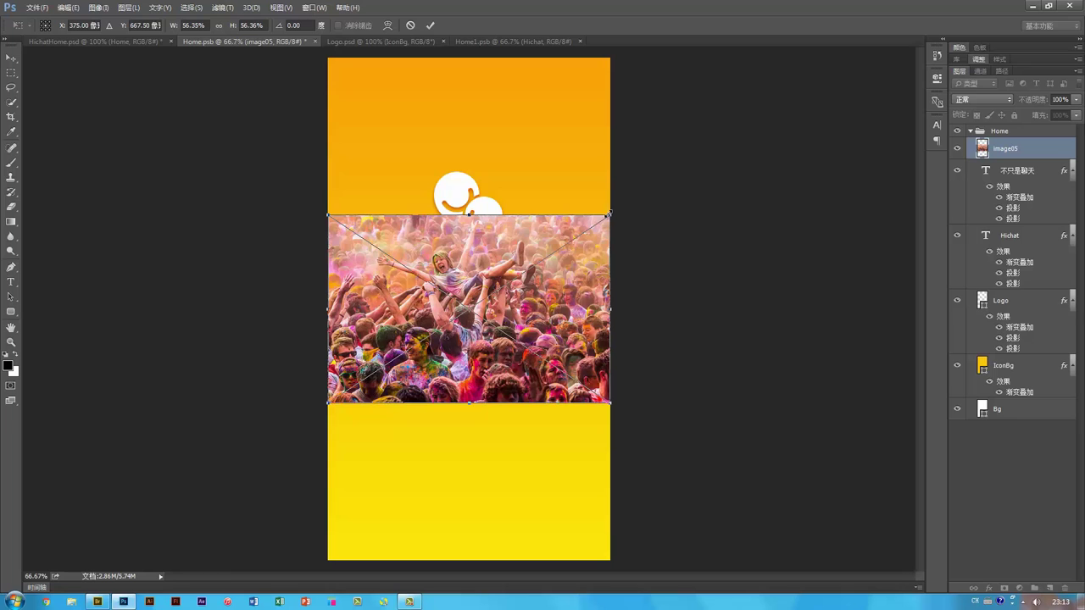
Step: Enlarge image05 to fill most of the screen, move its layer directly above IconBg and reposition the photo behind the logo
drag(607, 215, 801, 21)
key(Return)
drag(1045, 151, 1030, 354)
drag(486, 332, 546, 354)
Step: Set the blend mode of the image05 layer to Soft Light (柔光) and reposition the crowd photo over the gradient
click(970, 100)
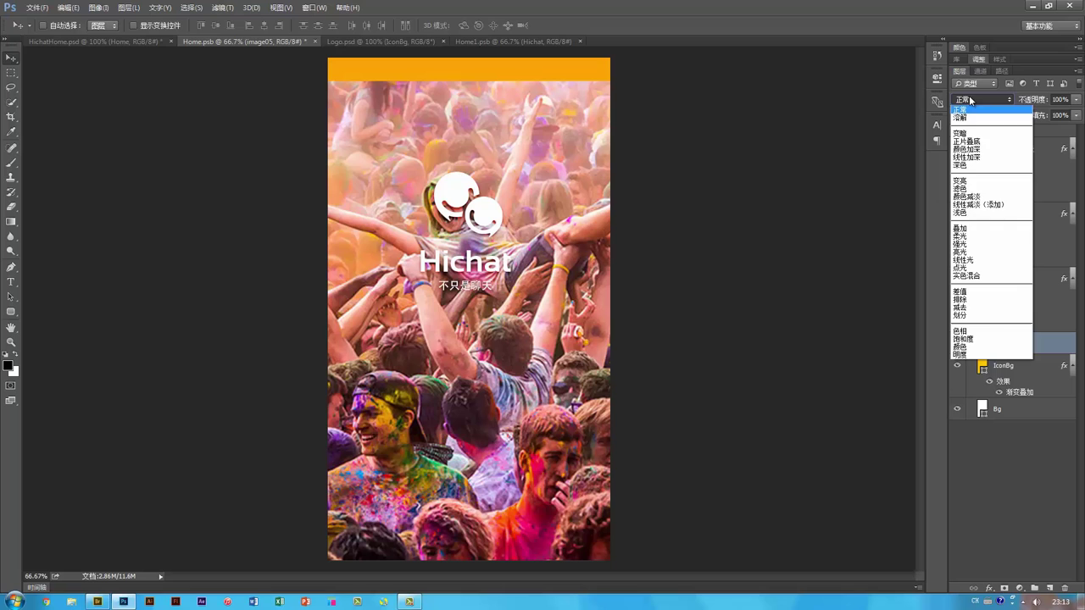
click(962, 238)
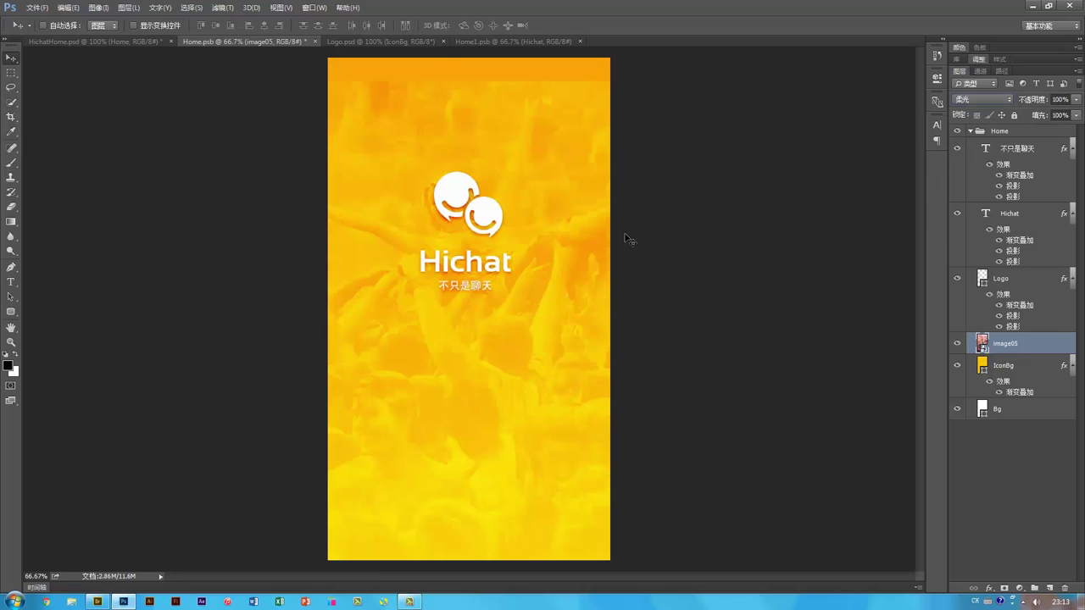
drag(546, 262, 504, 231)
drag(547, 291, 544, 342)
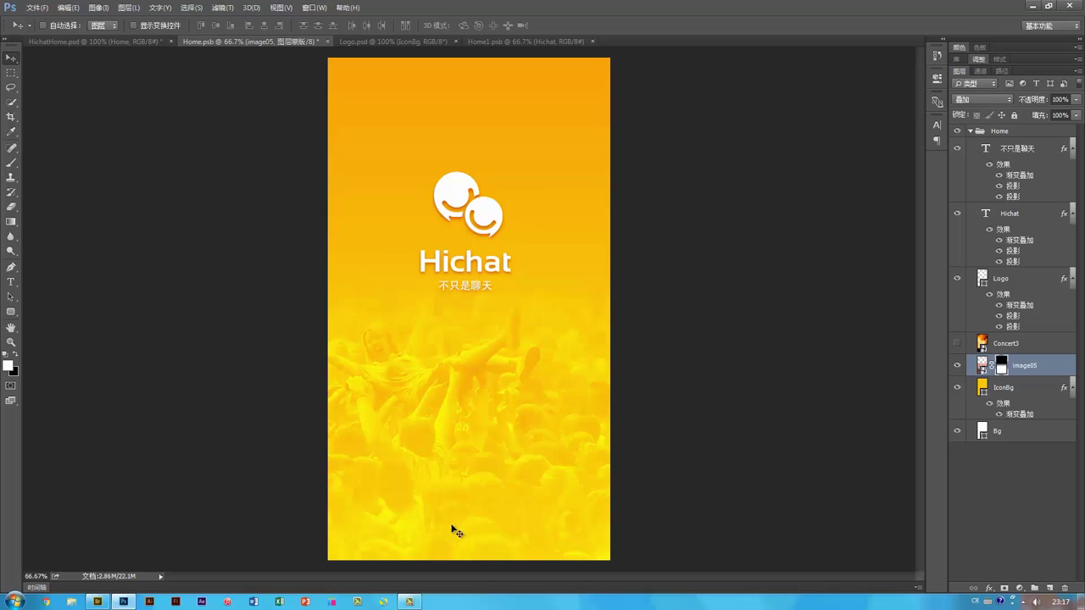
ctrl+click(479, 285)
drag(479, 286, 472, 539)
key(t)
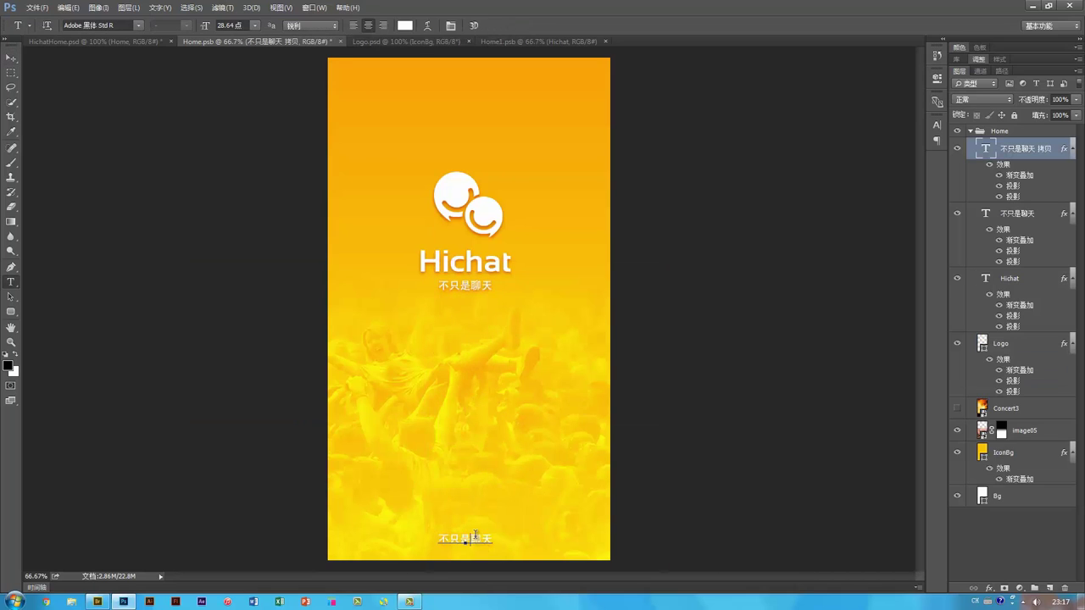
double_click(477, 539)
text(www.)
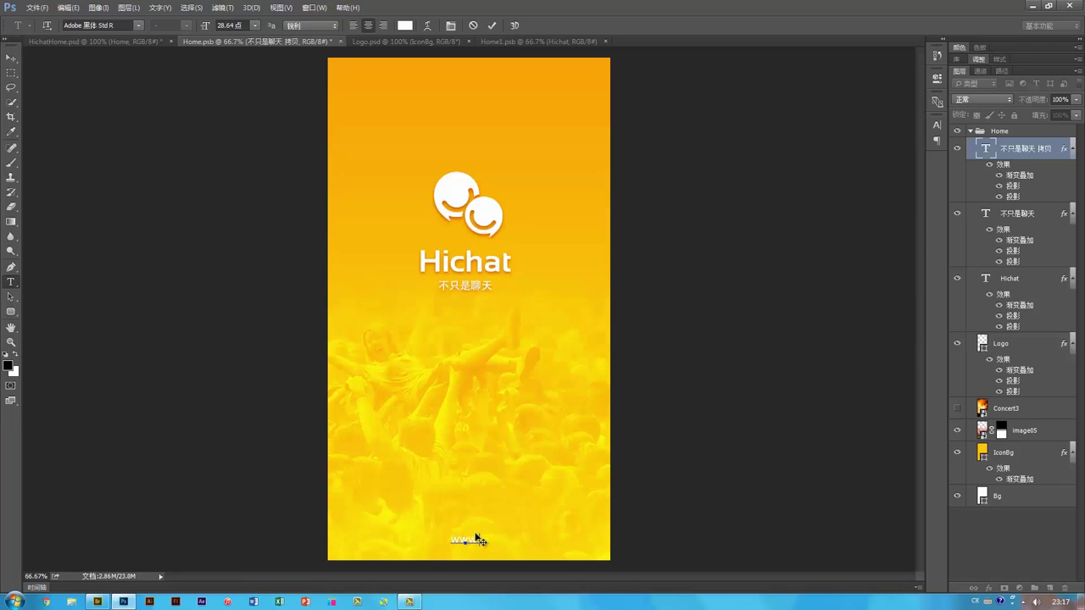
text(hichat.com)
key(ctrl+Return)
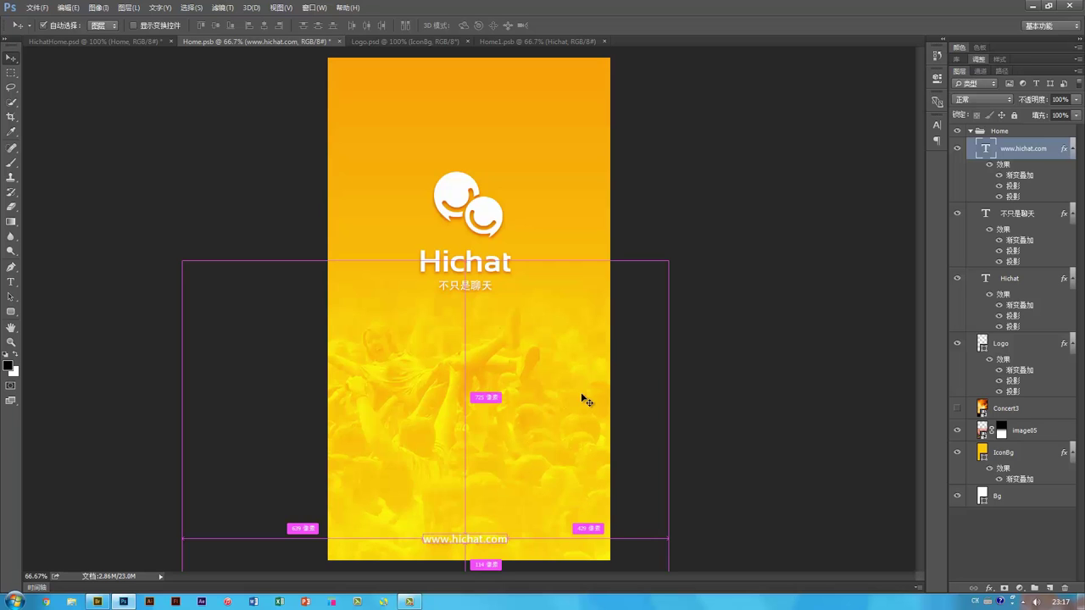
Step: Select the logo, Hichat title and tagline together, enlarge them slightly as a group, and deselect the layers
key(ctrl+minus)
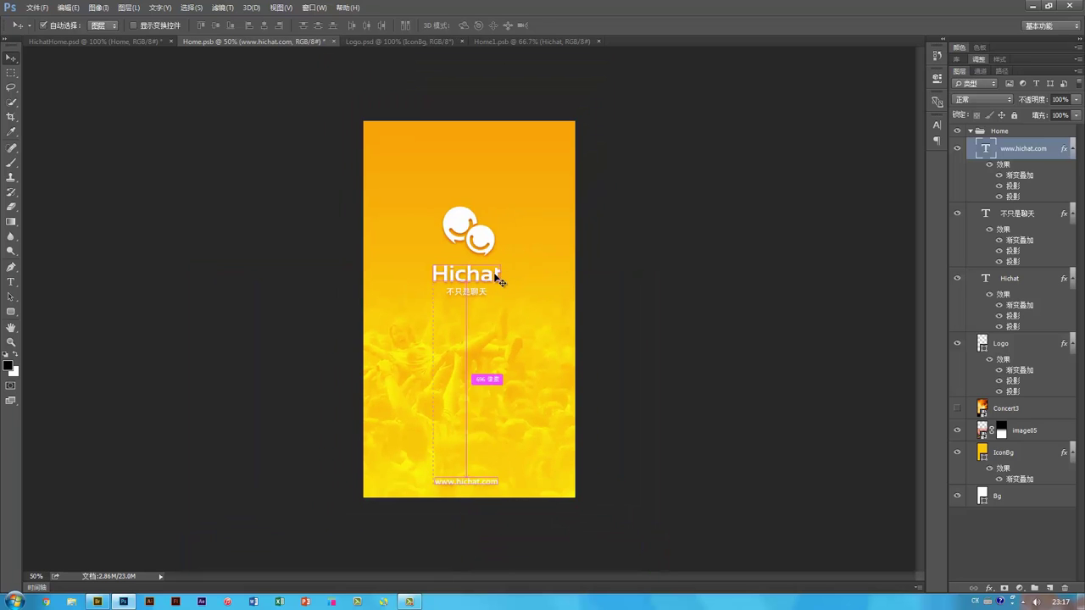
ctrl+click(493, 272)
ctrl+shift+click(480, 290)
ctrl+shift+click(482, 237)
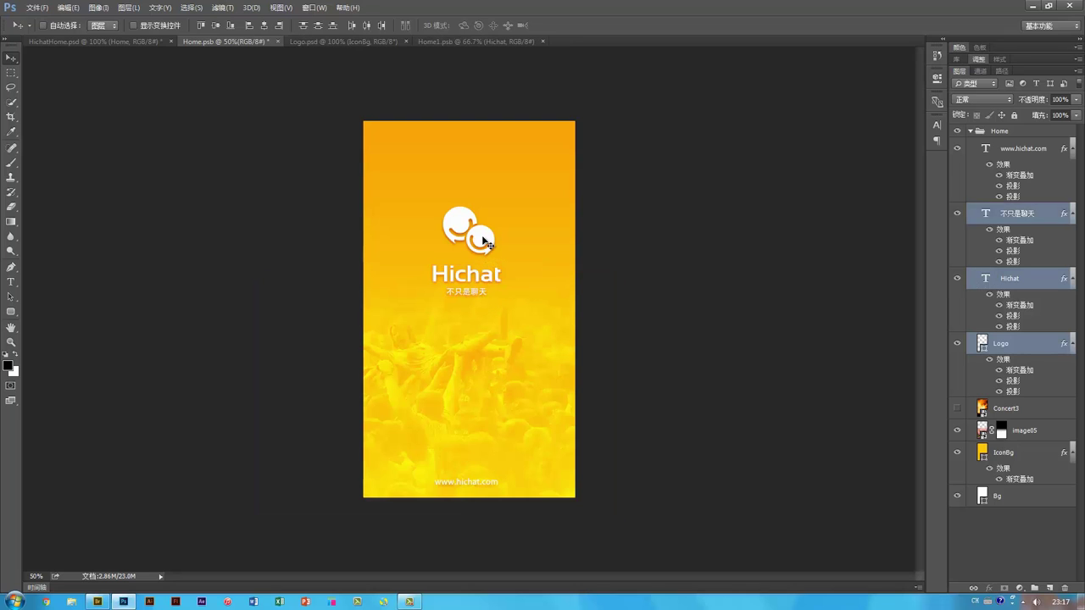
drag(482, 237, 504, 200)
key(ctrl+t)
key(Return)
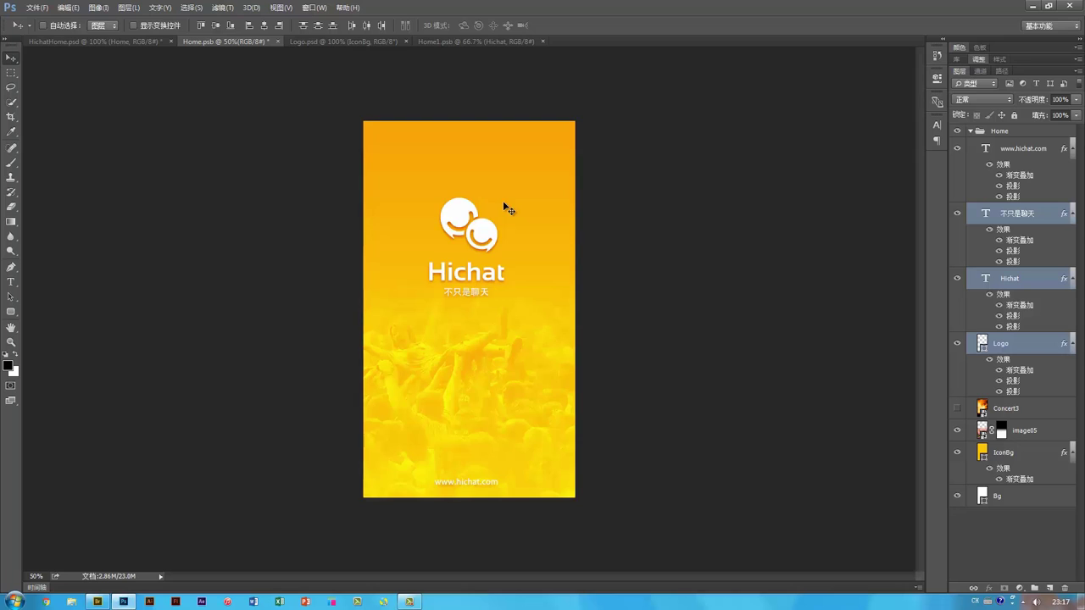
key(ctrl+plus)
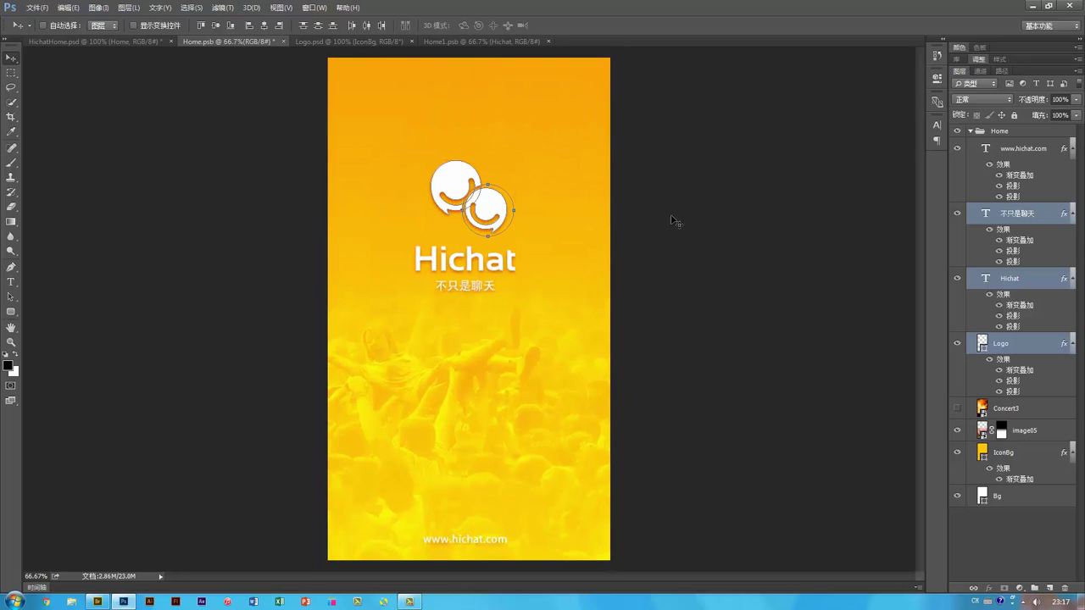
ctrl+click(671, 221)
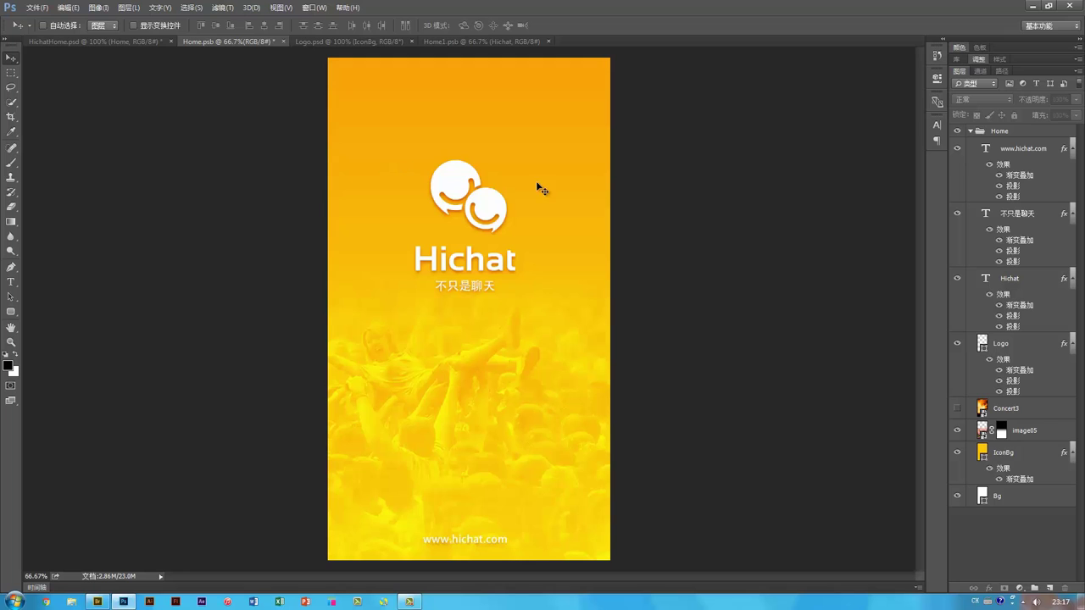
Step: Raise the opacity of the IconBg layer's gradient overlay to about 83%
ctrl+click(532, 89)
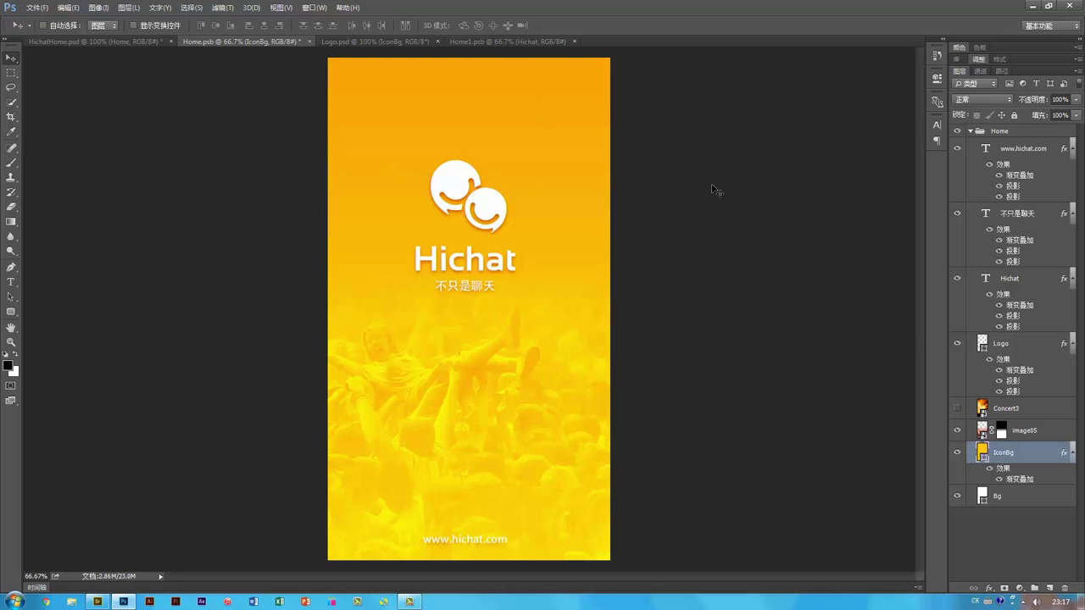
double_click(1020, 480)
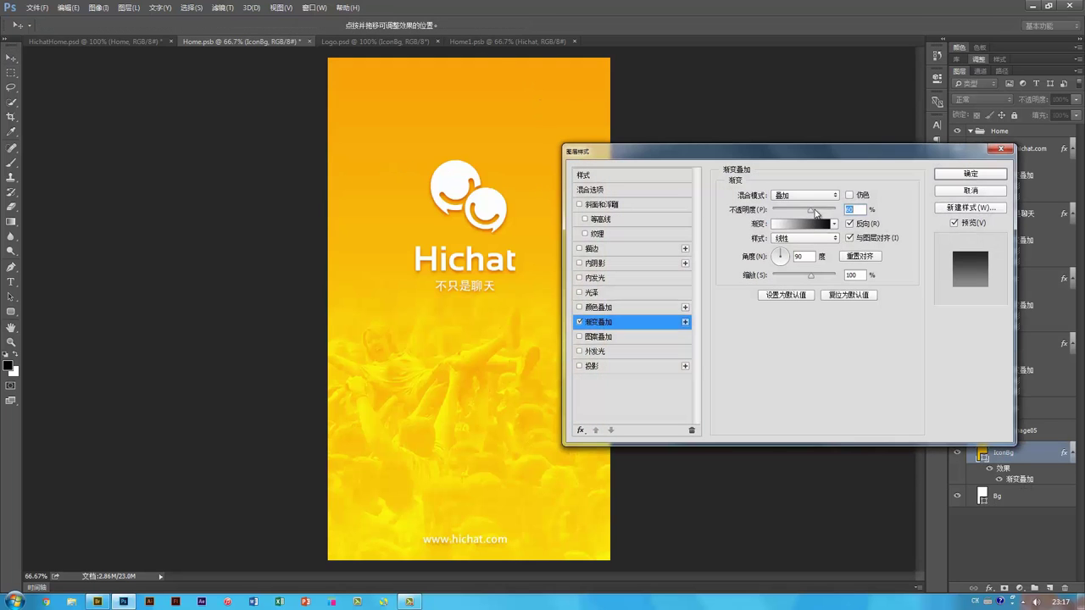
drag(816, 212, 818, 212)
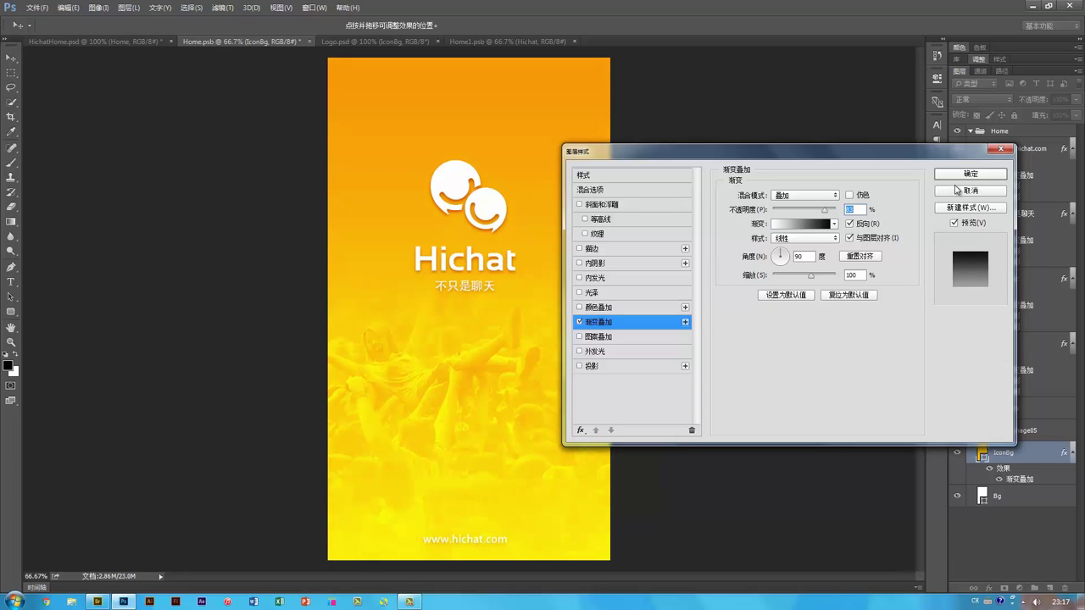
drag(841, 213, 827, 211)
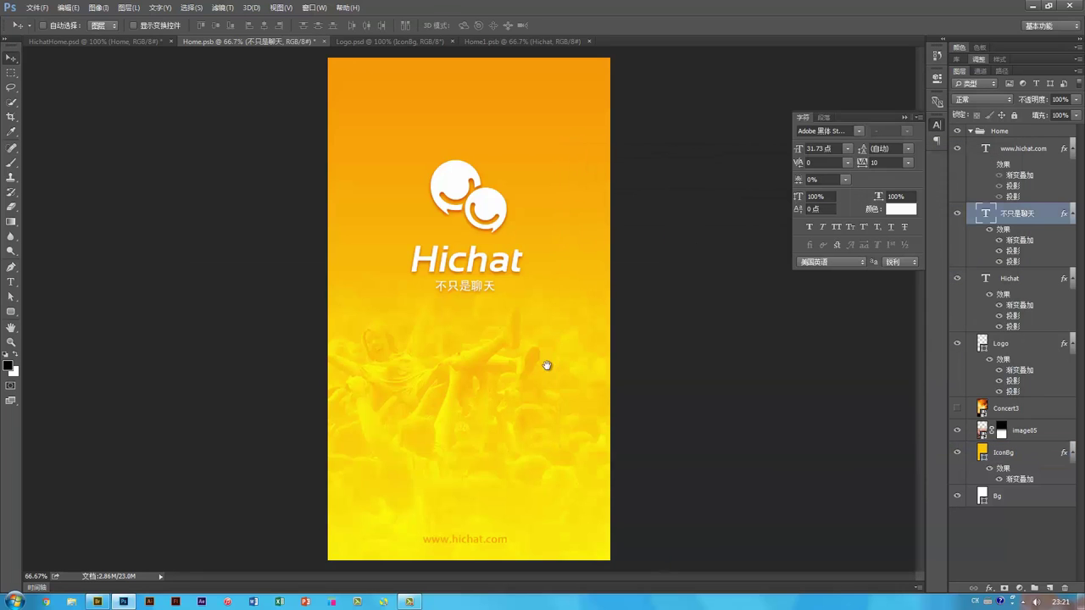
ctrl+click(498, 233)
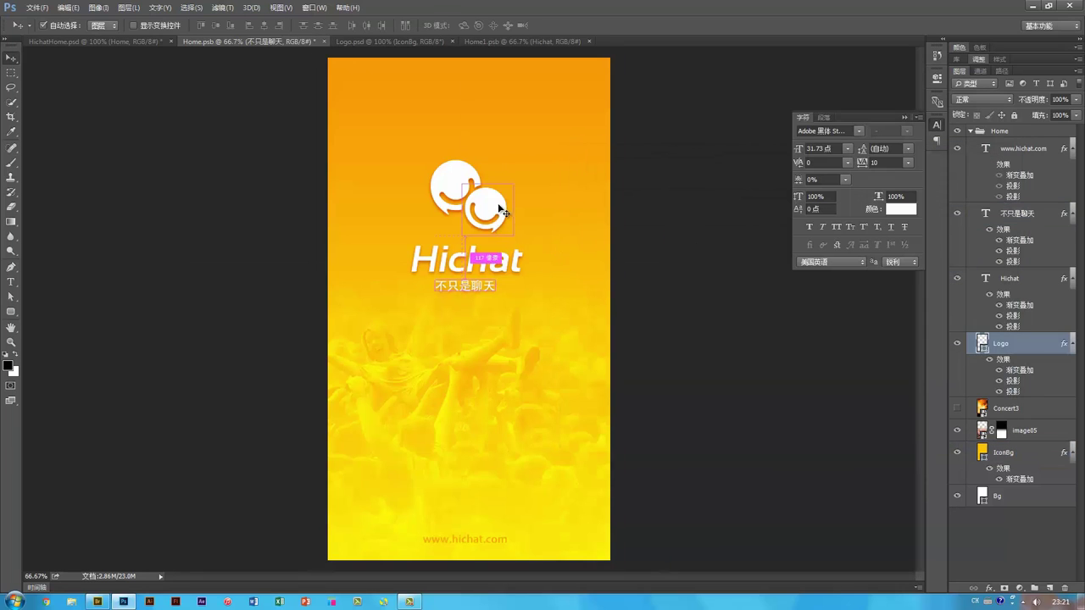
ctrl+shift+click(496, 258)
ctrl+shift+click(500, 287)
drag(499, 288, 501, 284)
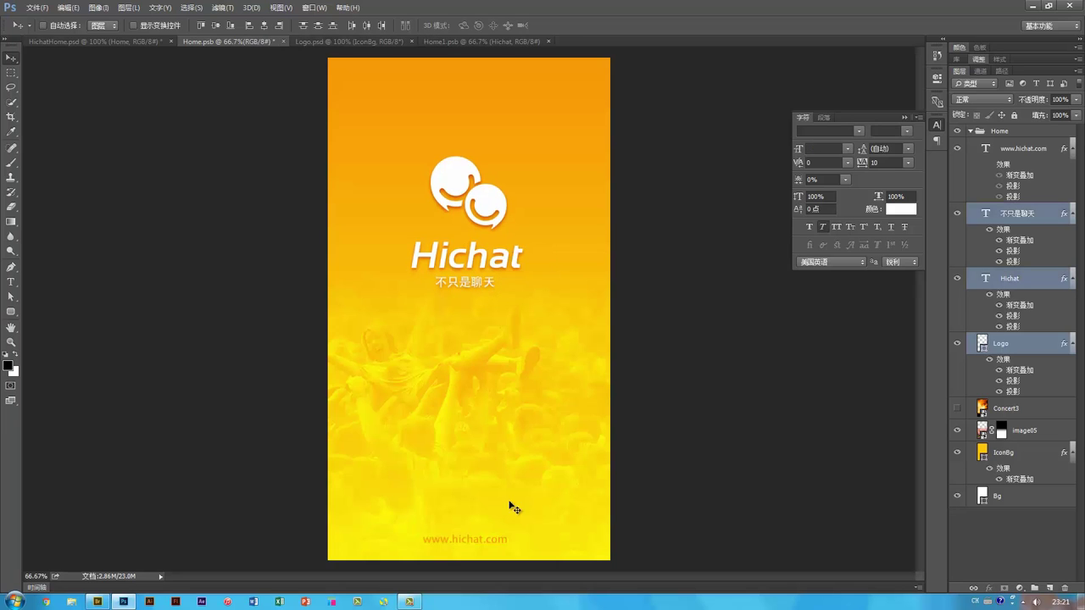
drag(489, 541, 483, 538)
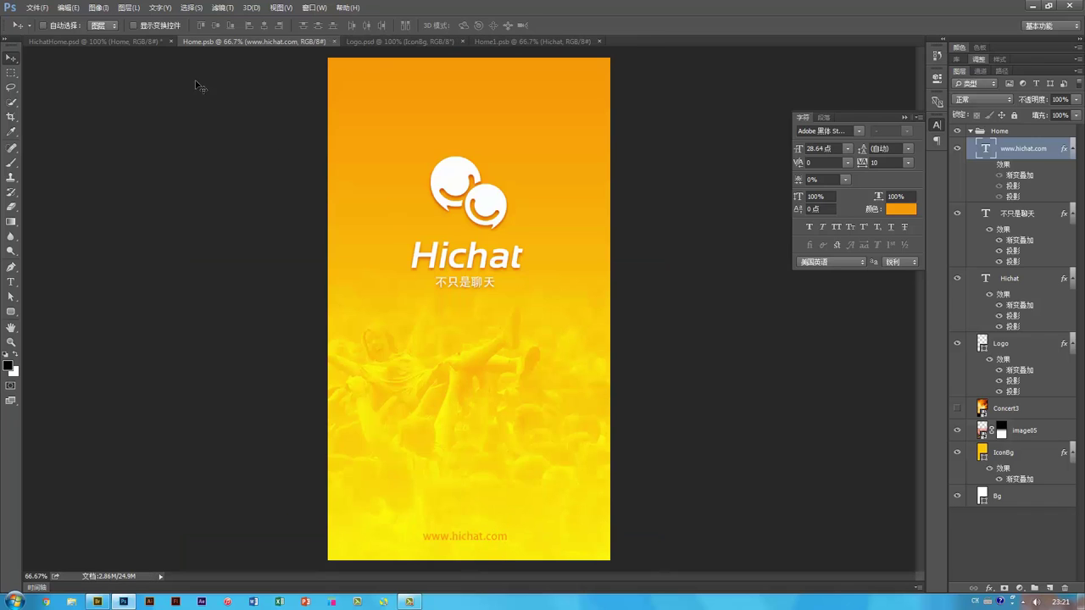
Step: Switch to the HichatHome.psd document and examine the updated guide screen alongside the other app screens
click(122, 41)
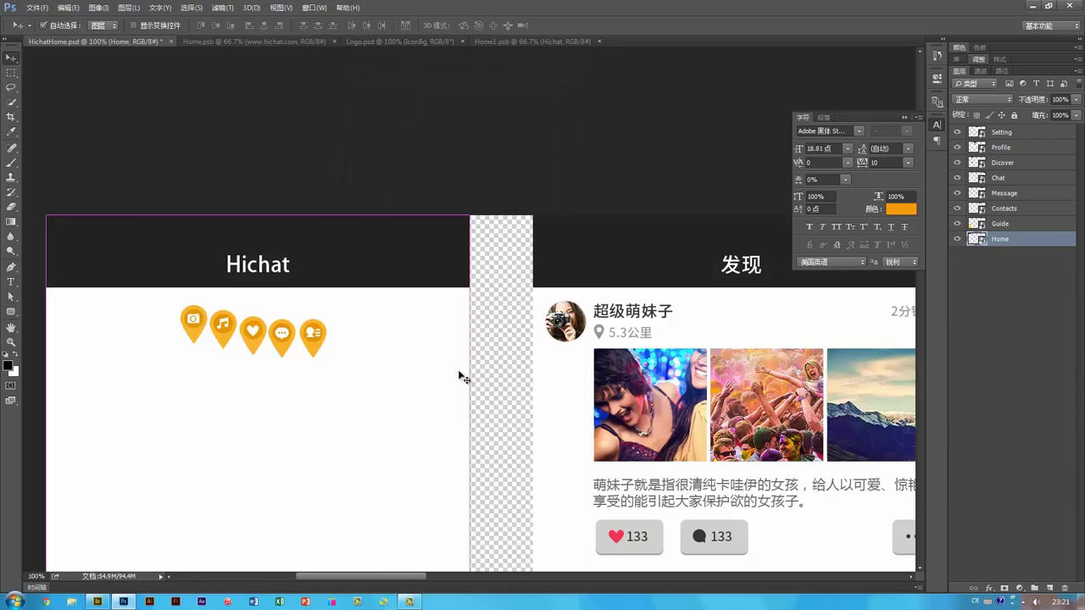
scroll(459, 377, down, 2)
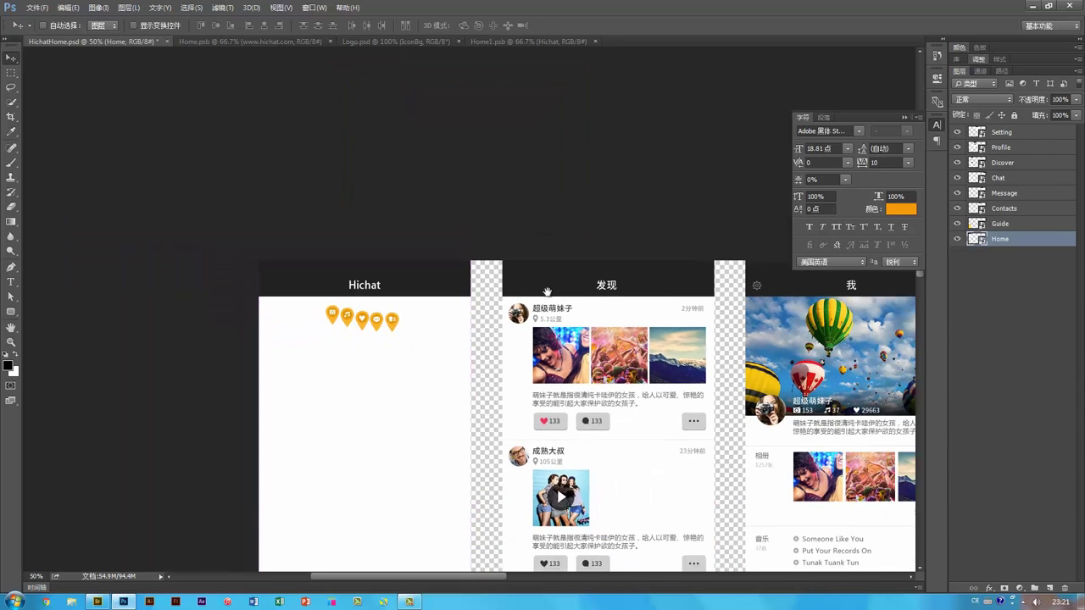
scroll(525, 279, down, 5)
drag(526, 322, 547, 295)
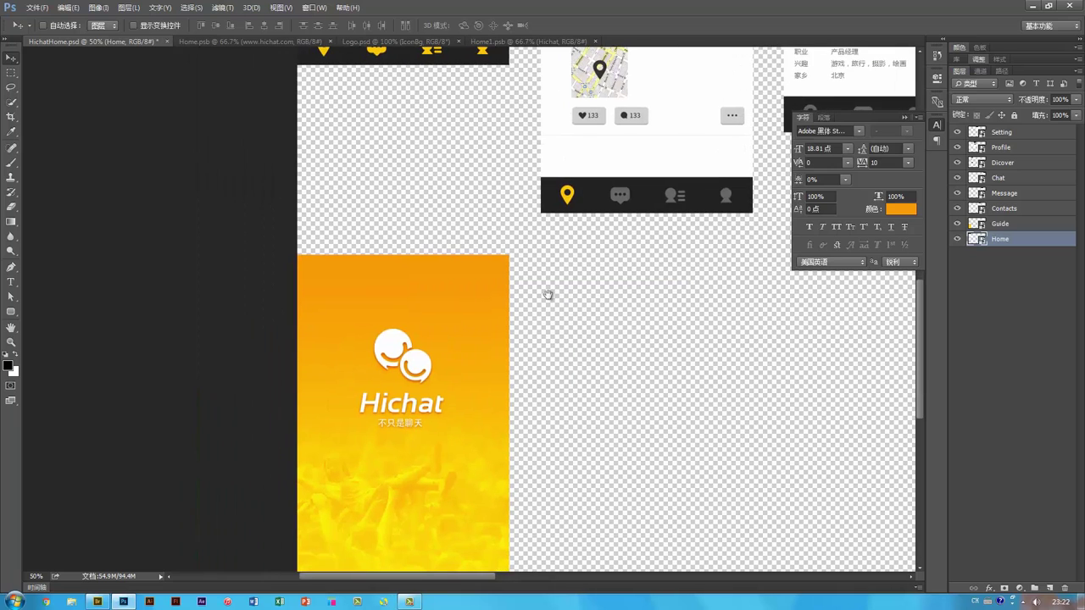
scroll(548, 300, down, 1)
scroll(322, 421, up, 2)
scroll(322, 421, right, 3)
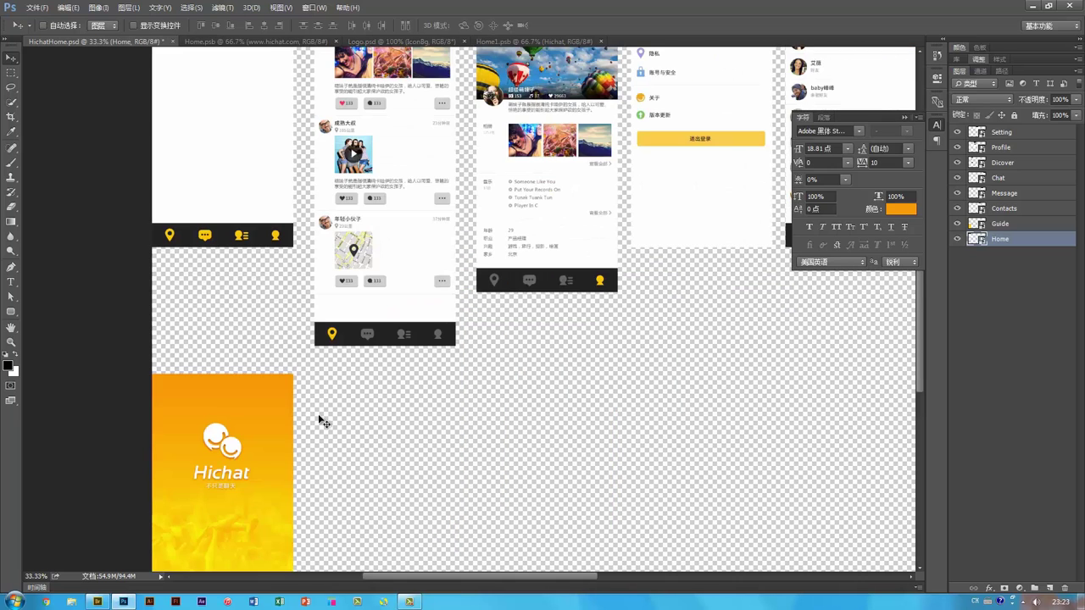
scroll(515, 477, down, 3)
scroll(457, 358, right, 2)
scroll(565, 363, left, 4)
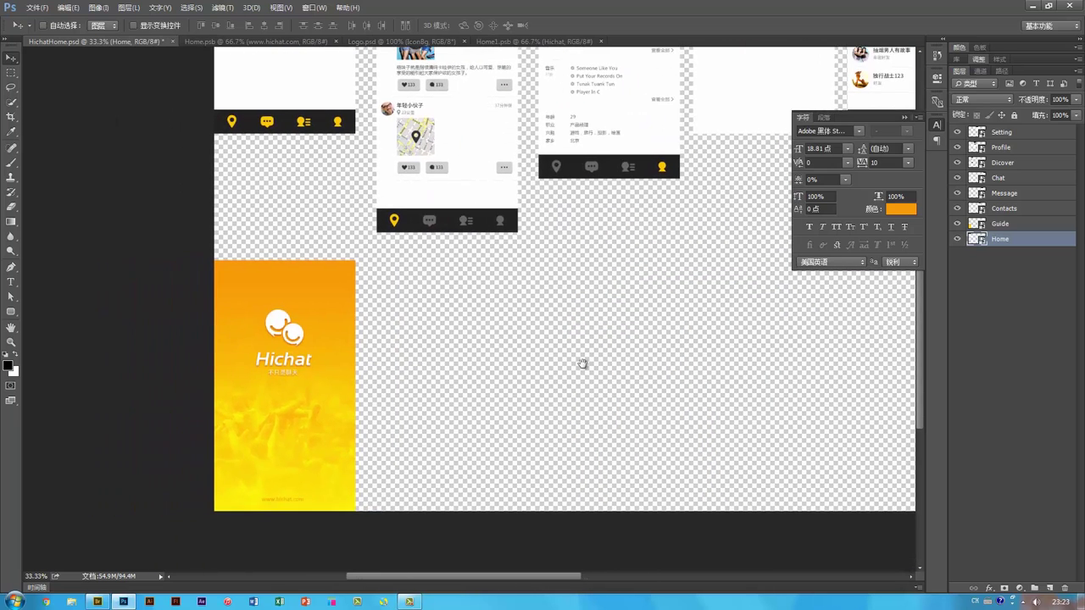
scroll(509, 347, up, 1)
scroll(511, 353, left, 1)
scroll(513, 364, right, 1)
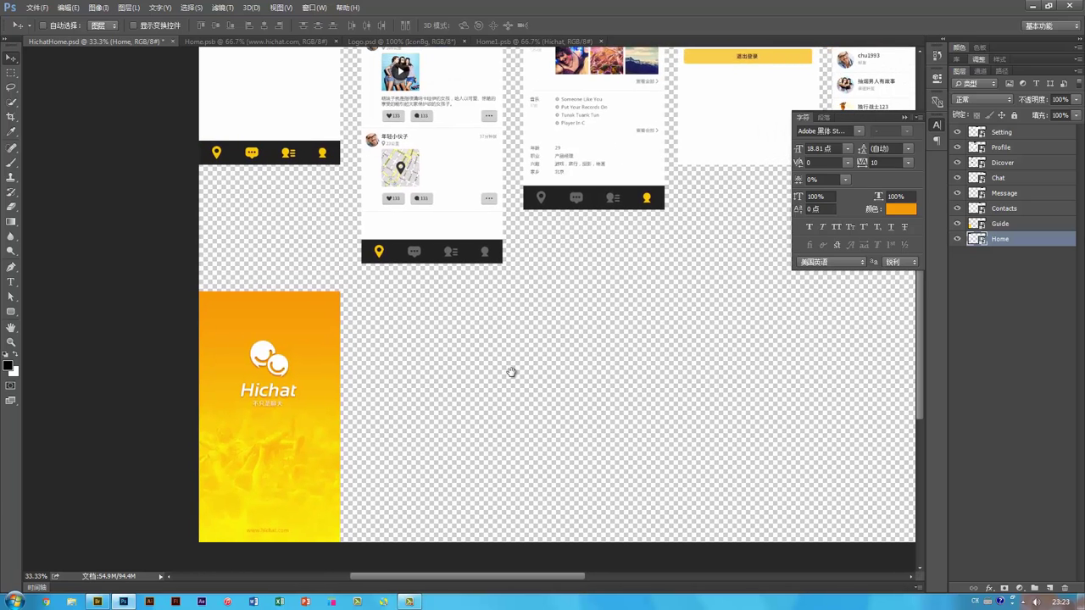
scroll(508, 381, up, 2)
scroll(506, 389, up, 4)
scroll(500, 355, down, 7)
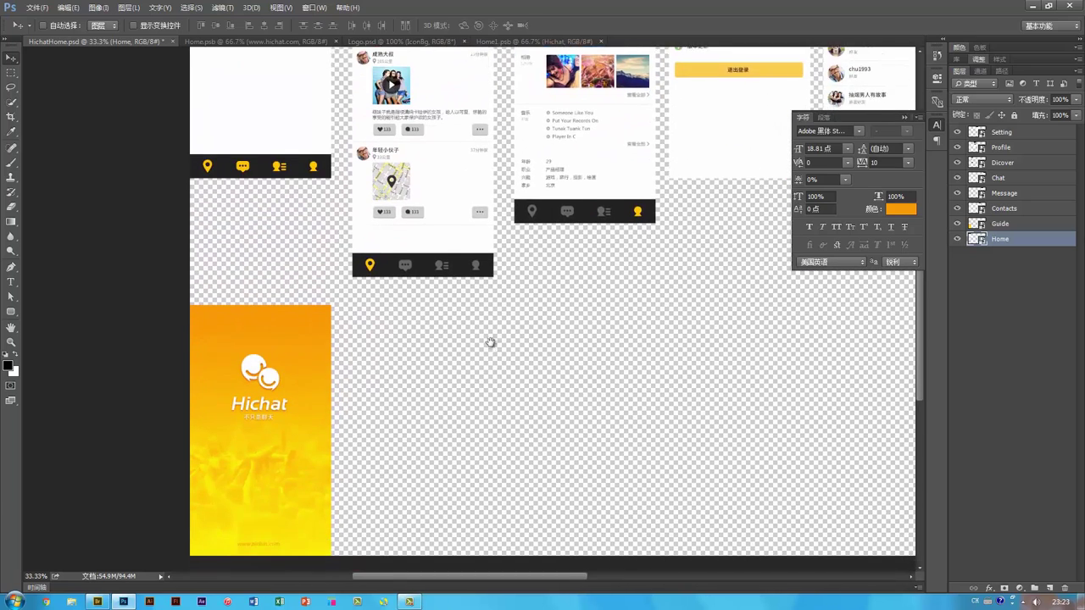
scroll(492, 336, up, 1)
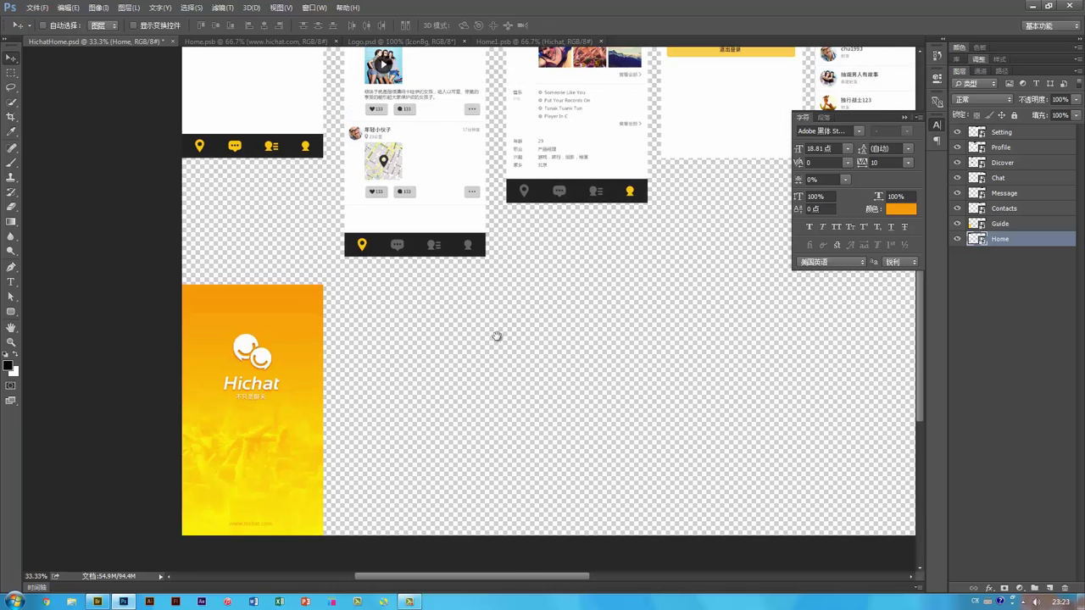
Step: Select the Guide layer, collapse the character settings and review the full layout of all app screens
ctrl+click(298, 377)
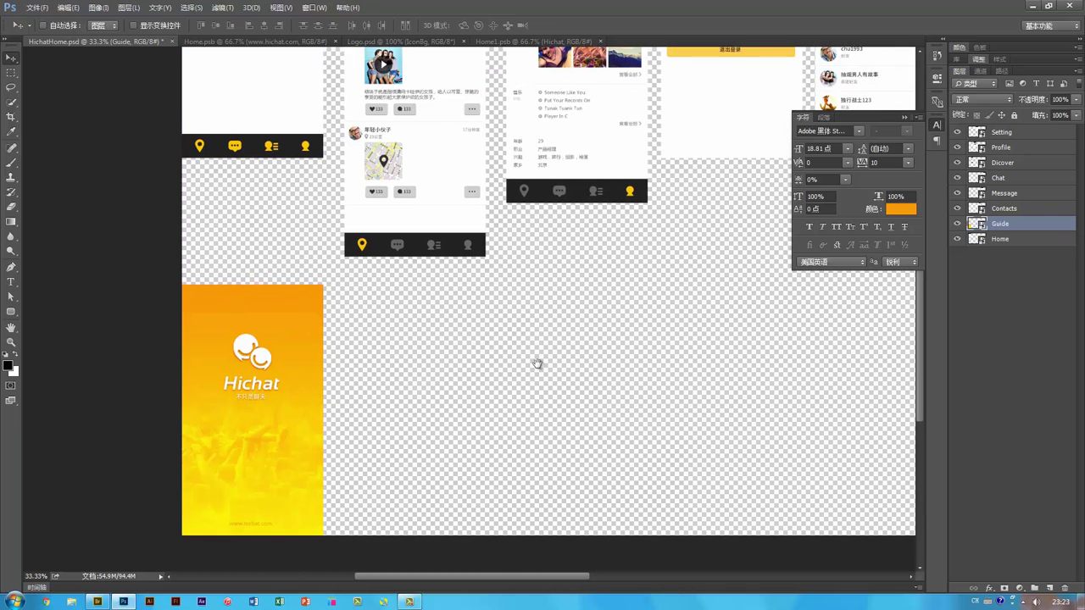
drag(532, 364, 523, 387)
drag(402, 423, 411, 395)
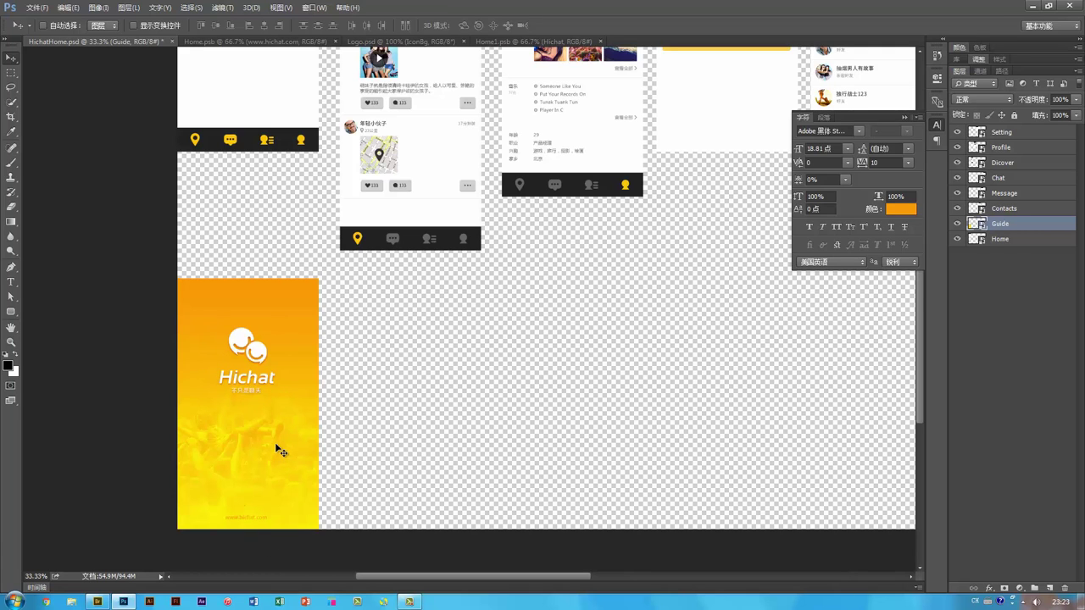
drag(341, 370, 313, 387)
drag(403, 310, 367, 427)
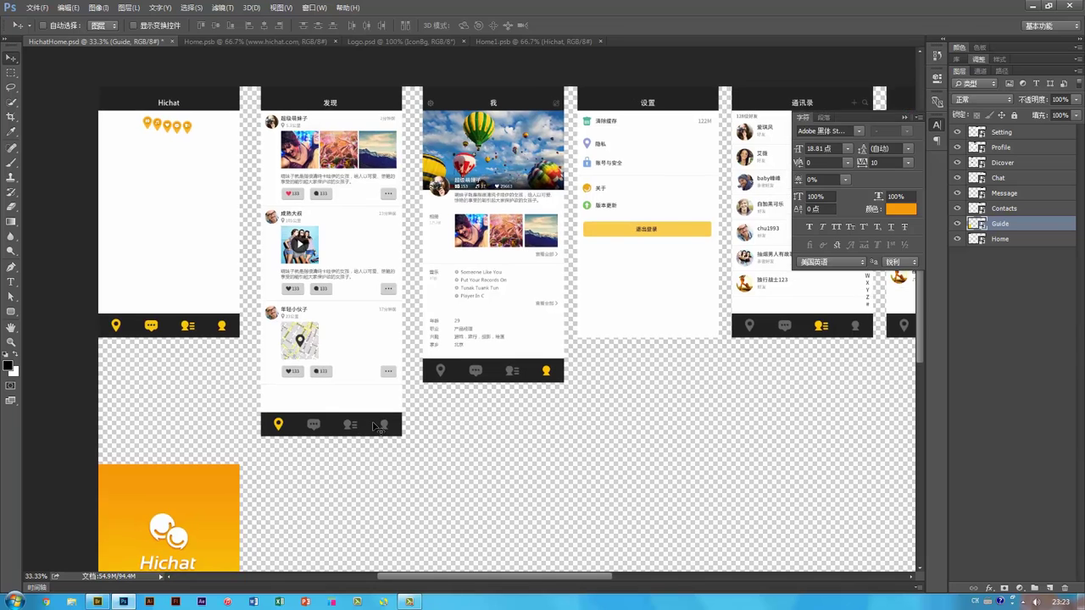
key(ctrl+minus)
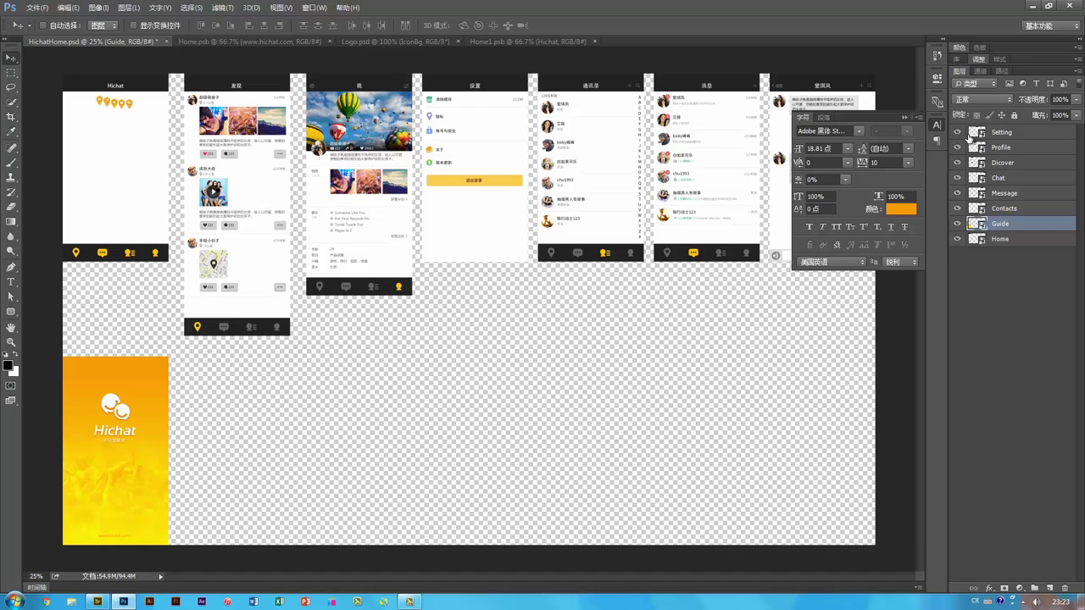
click(936, 124)
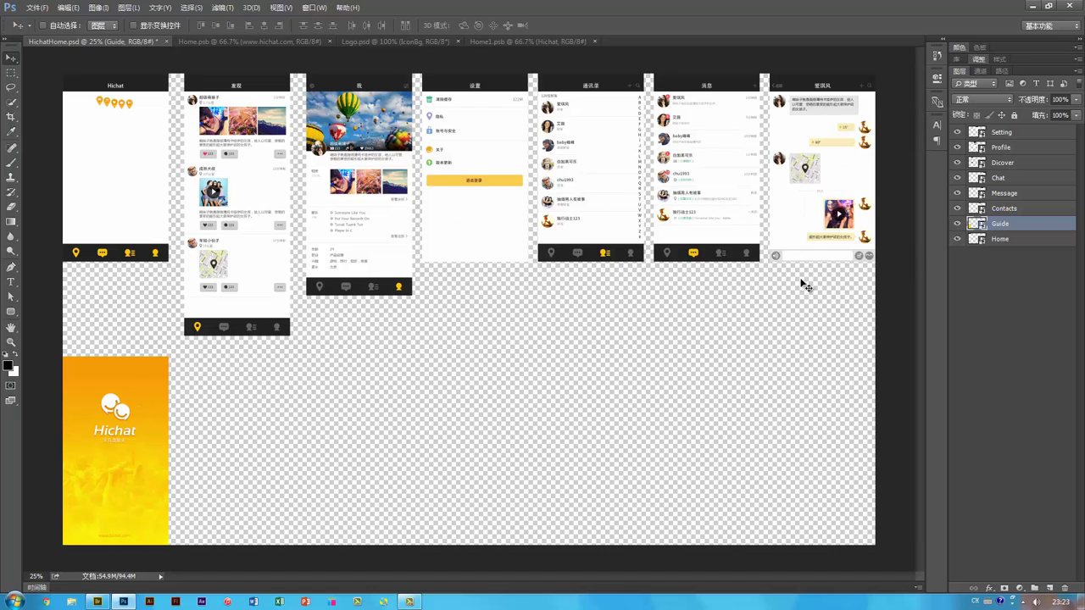